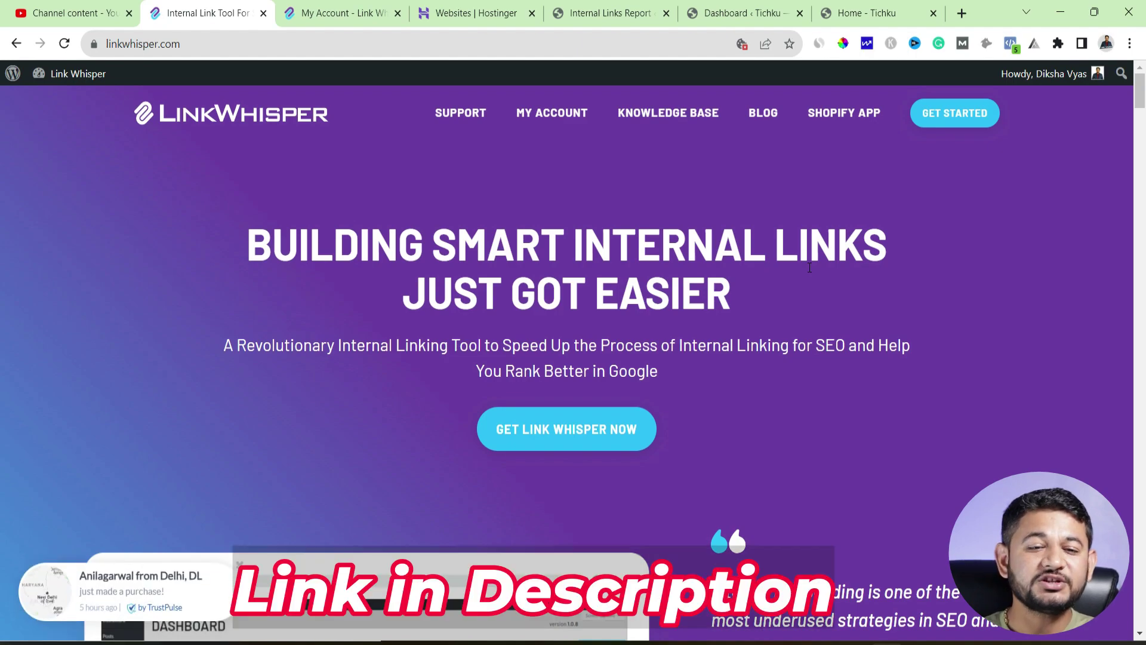
Review the Link Whisper homepage's feature sections and the pricing of the 1, 3 and 10 site licenses.
scroll(765, 361, "down", 5)
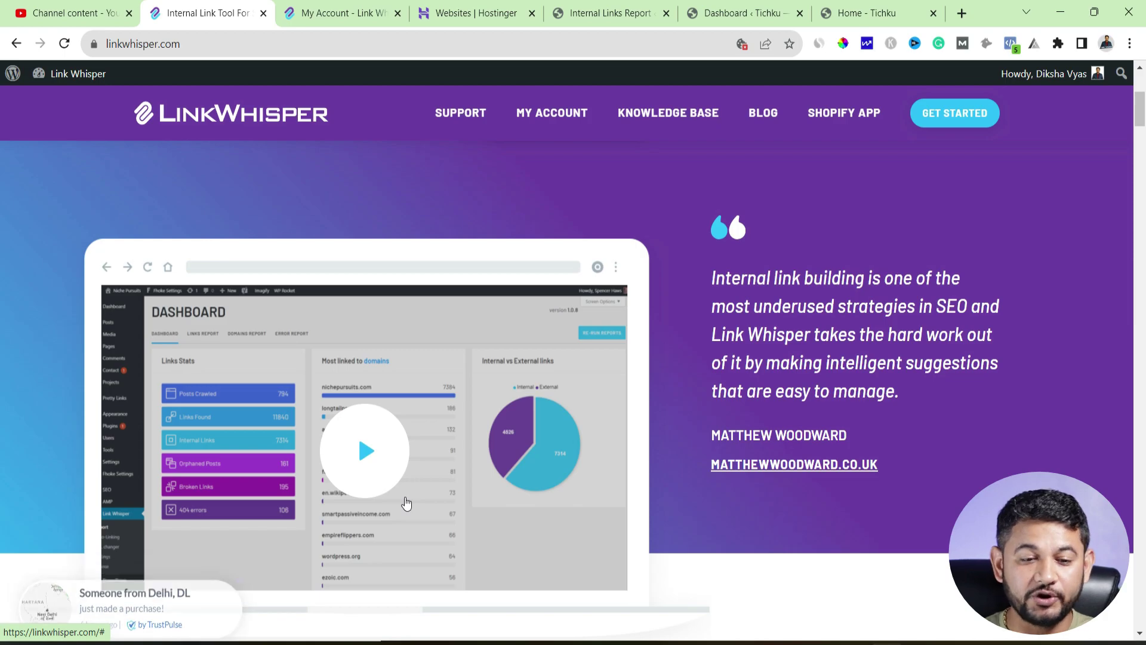
scroll(409, 500, "down", 10)
scroll(411, 493, "down", 10)
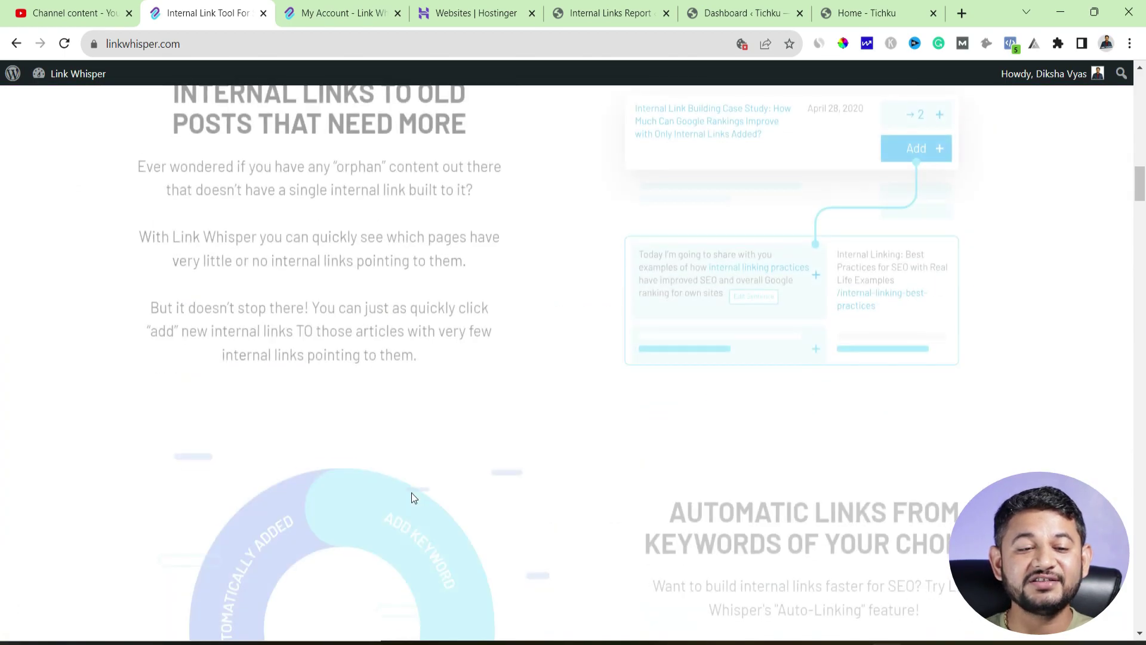
scroll(410, 493, "up", 13)
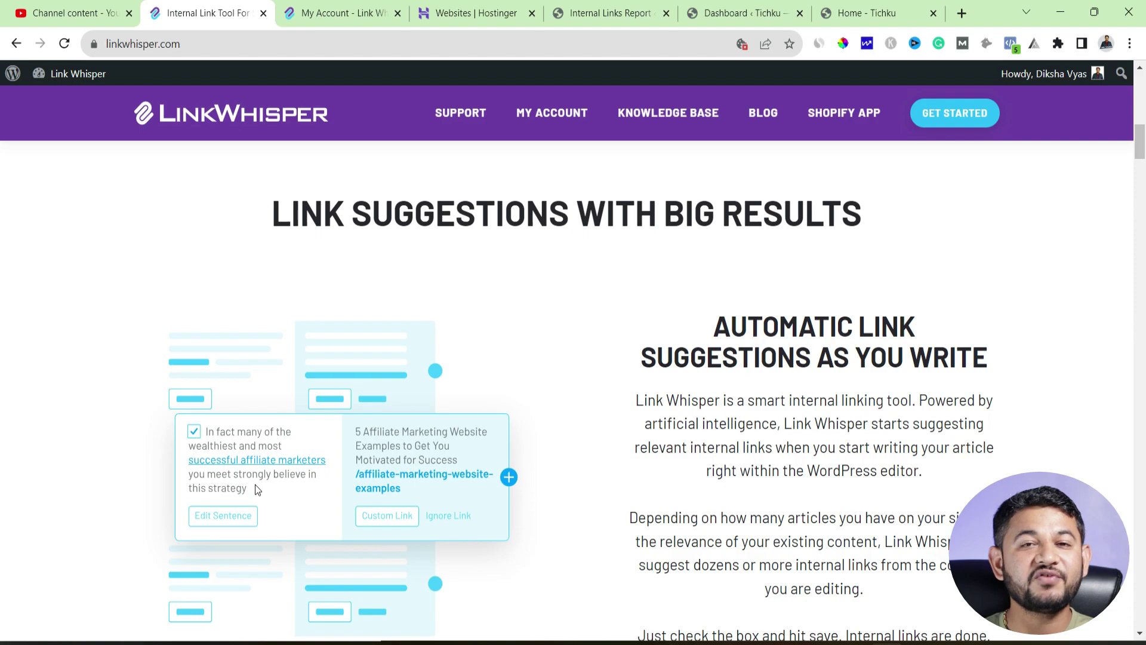
scroll(255, 486, "down", 15)
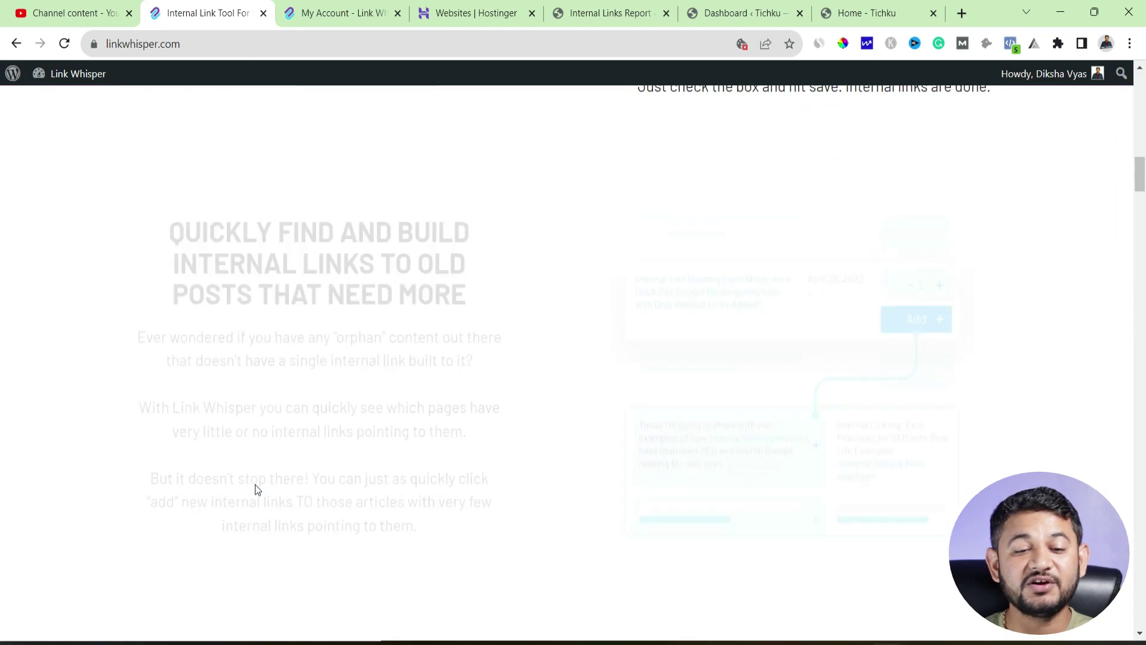
scroll(256, 485, "down", 6)
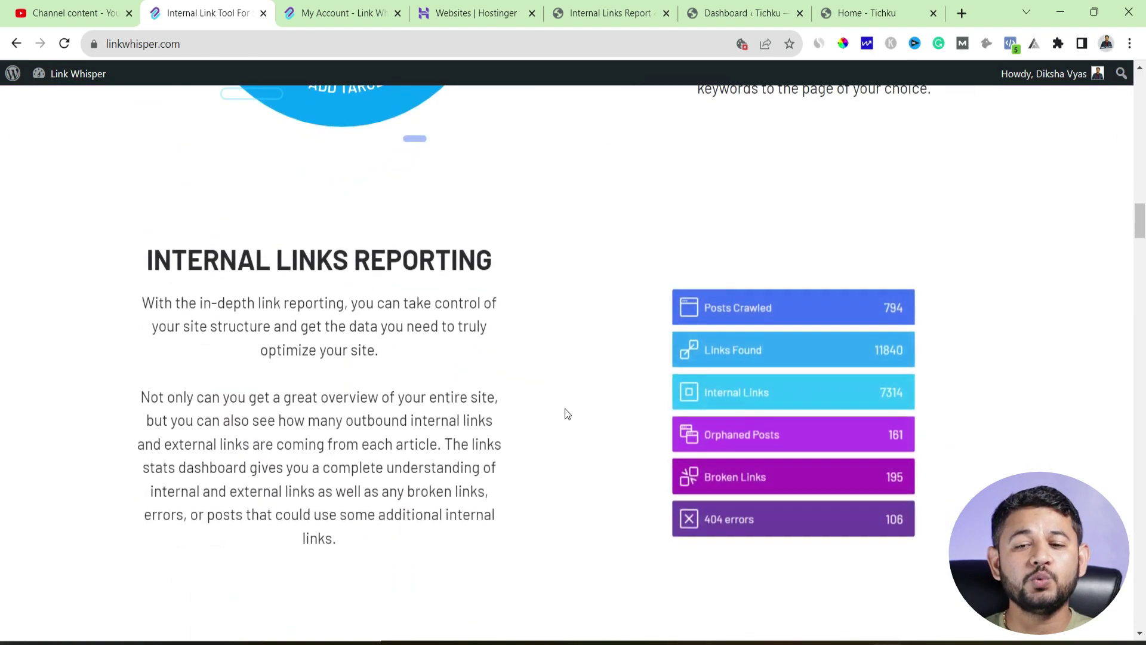
left_click_drag(1141, 224, 1141, 95)
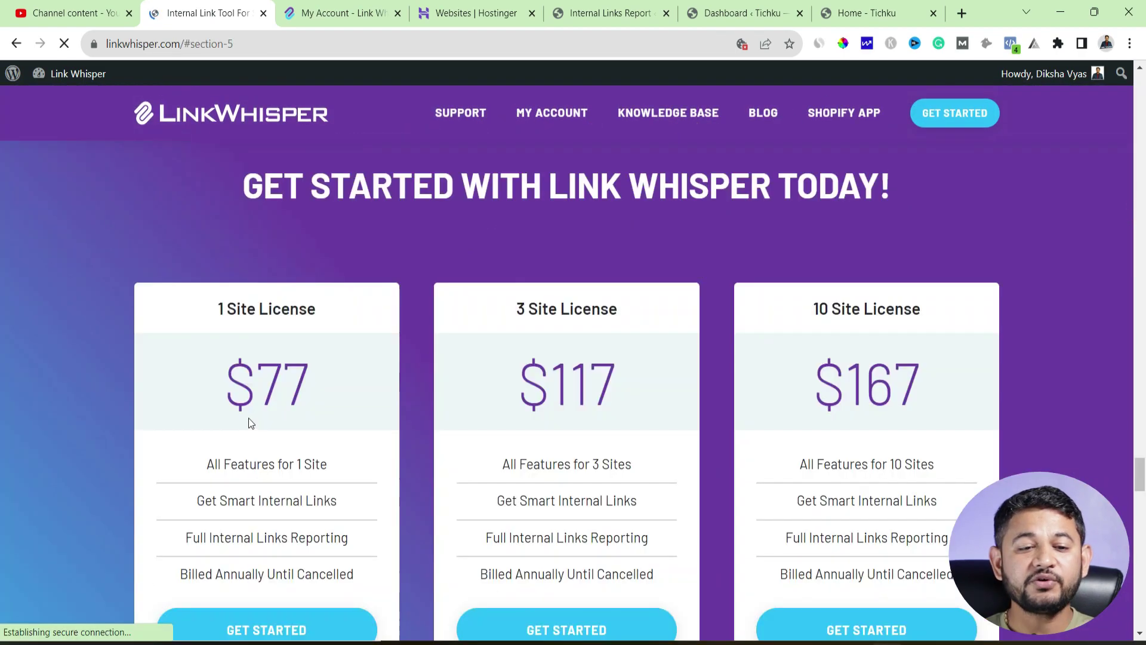
left_click(567, 428)
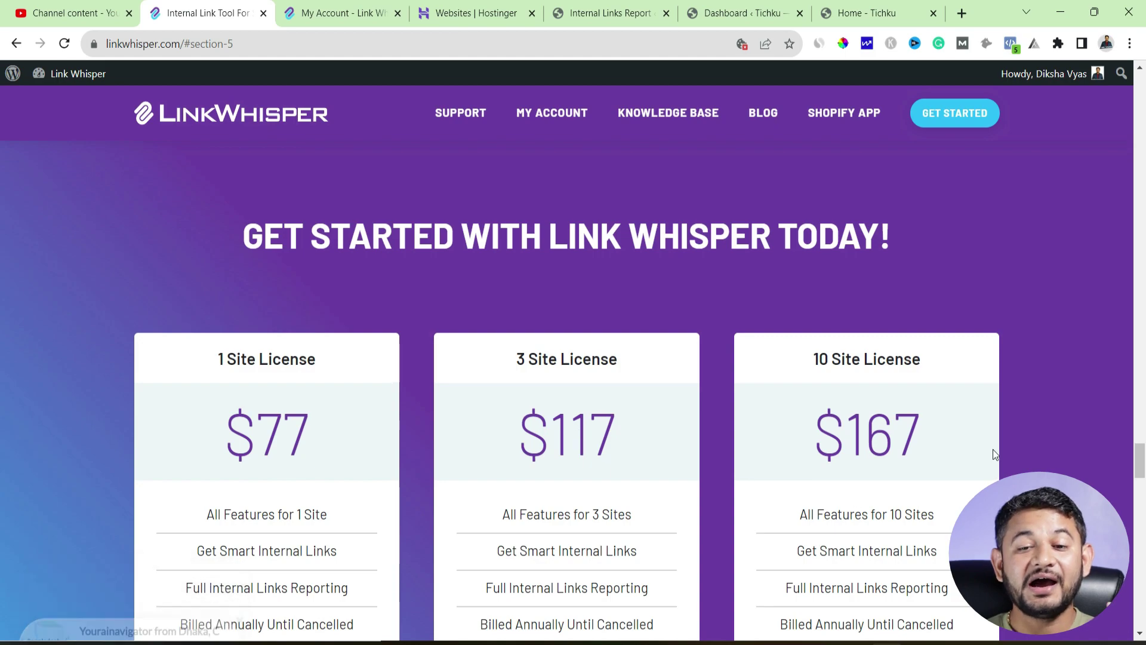
left_click_drag(951, 357, 837, 357)
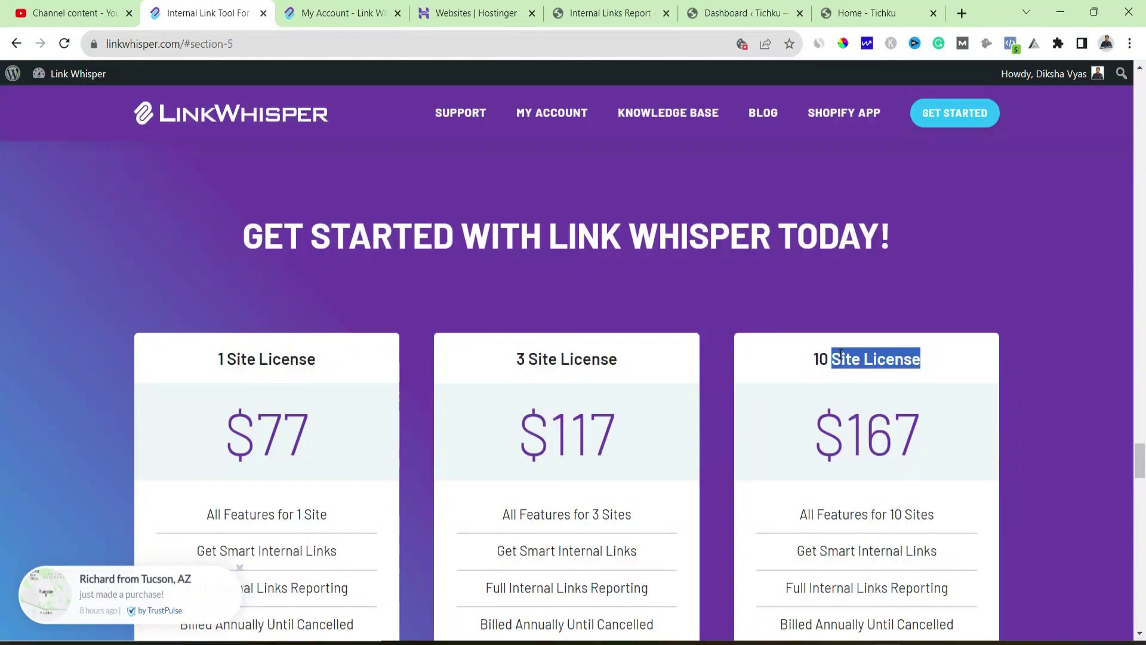
Open the Link Whisper account page and check the active subscription's renewal date in the license management section.
left_click(343, 13)
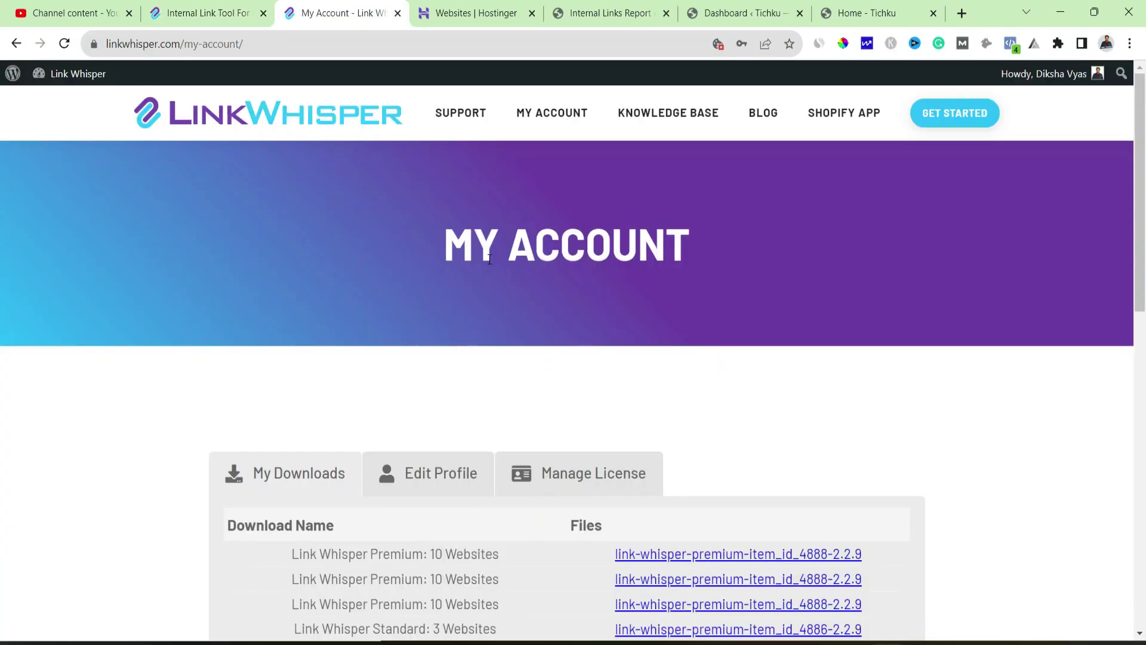
scroll(696, 384, "down", 8)
scroll(695, 384, "up", 5)
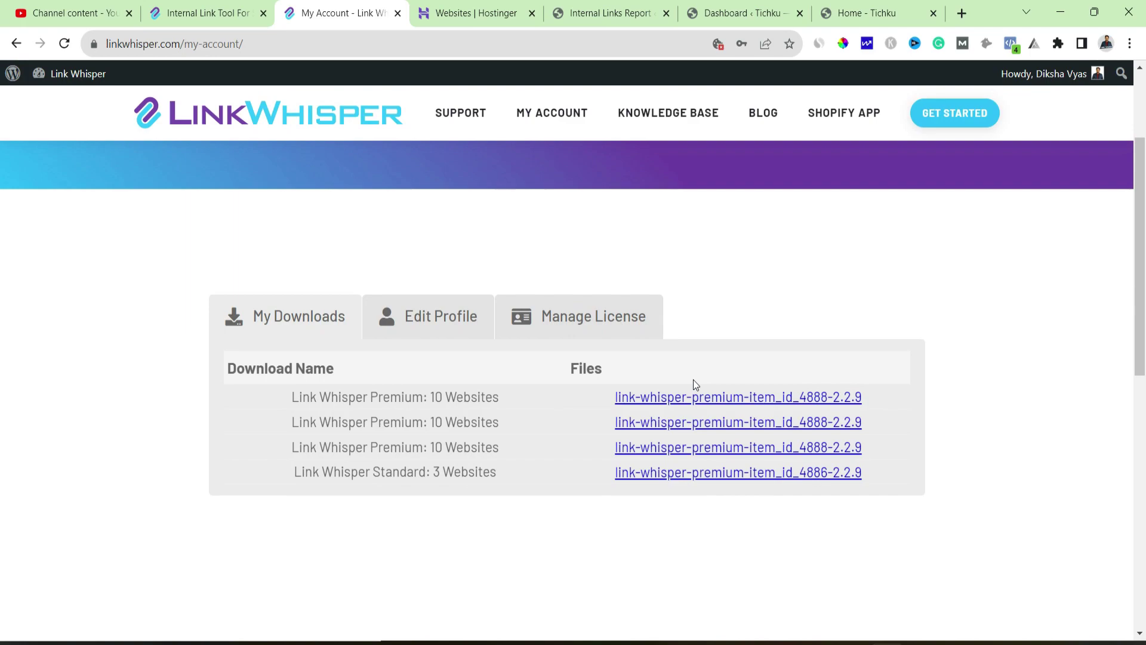
left_click(618, 332)
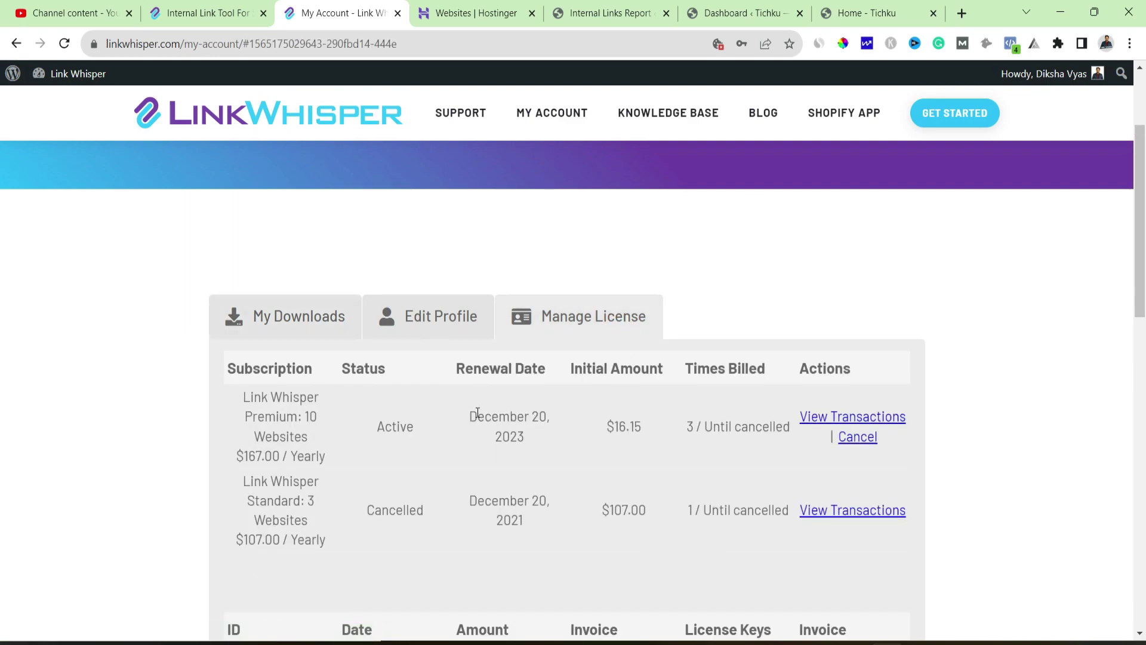
left_click_drag(477, 415, 548, 427)
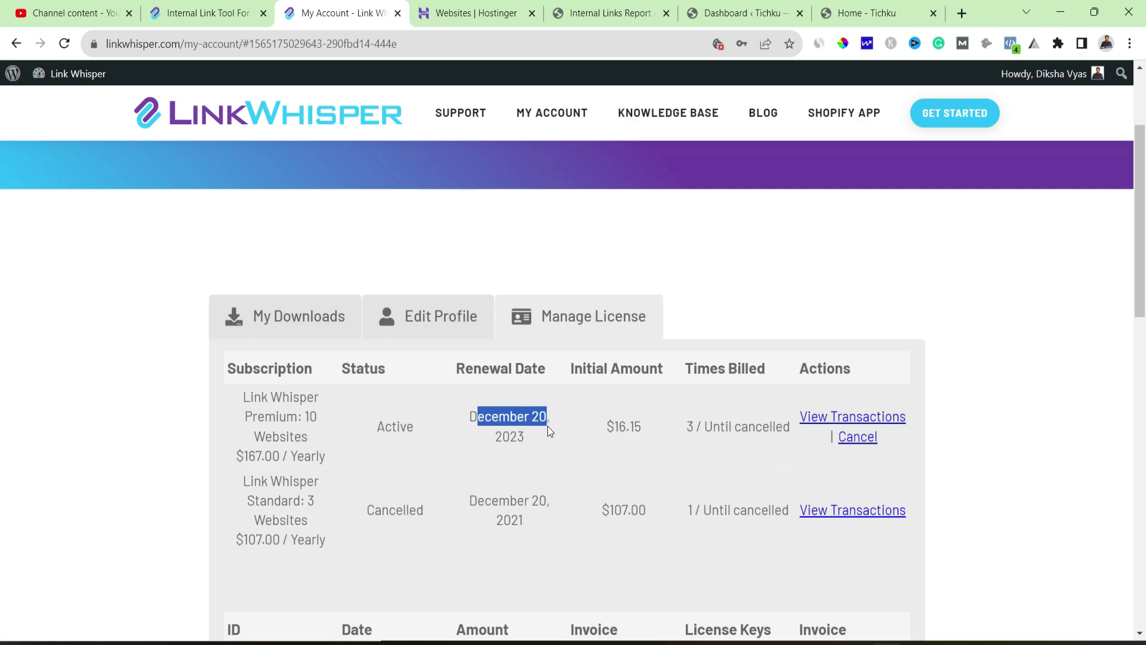
Download the first Link Whisper Premium: 10 Websites file from the account downloads and check its download progress.
left_click(261, 296)
left_click(257, 326)
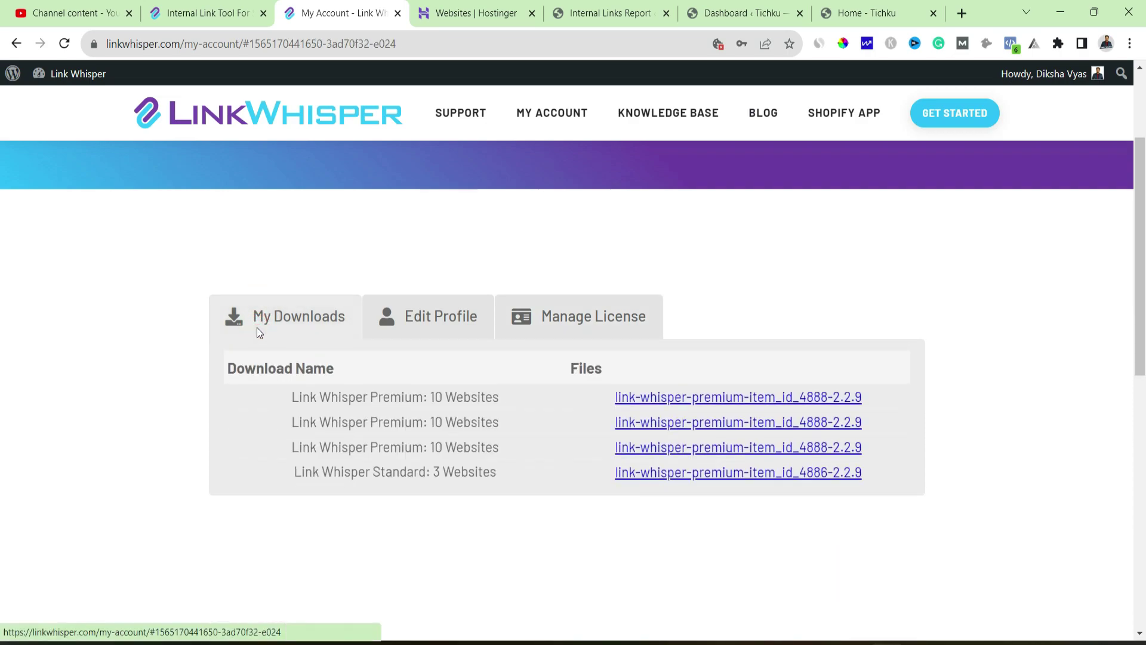
left_click(690, 405)
left_click(689, 404)
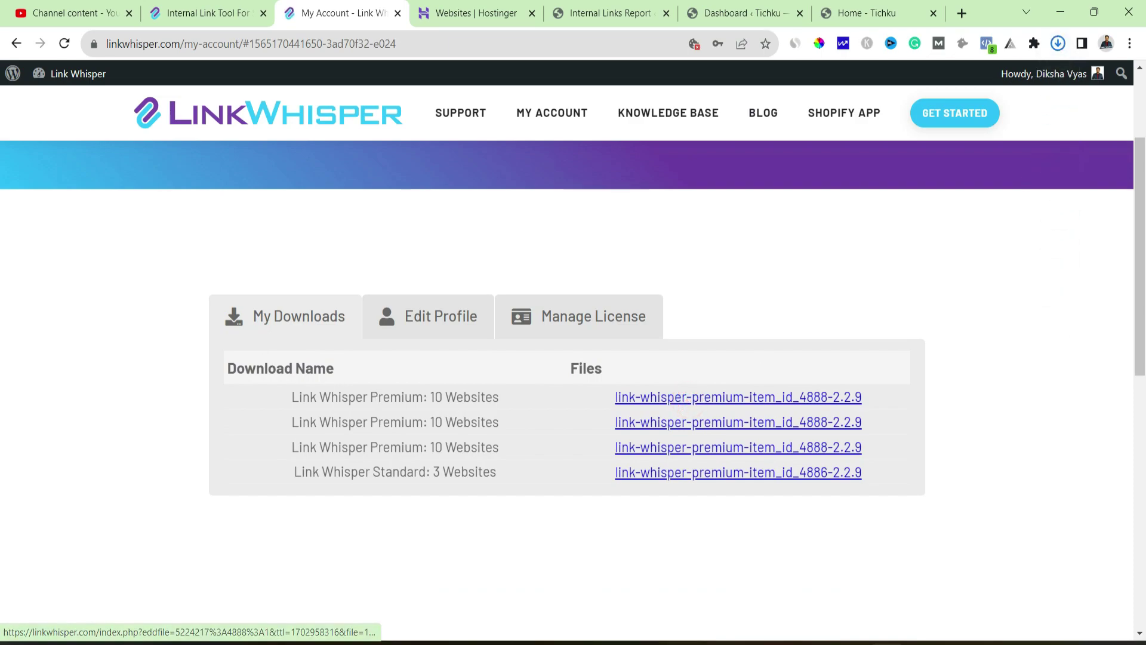
left_click(1057, 44)
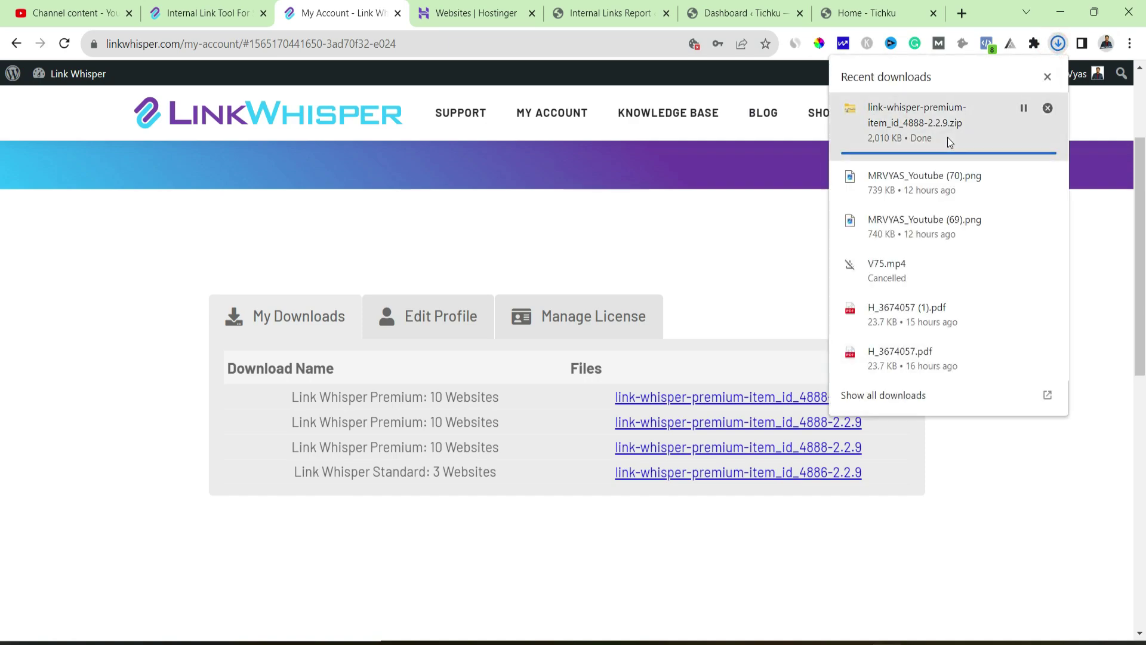
Switch to the Tichku WordPress admin and open the form for uploading a new plugin.
left_click(876, 12)
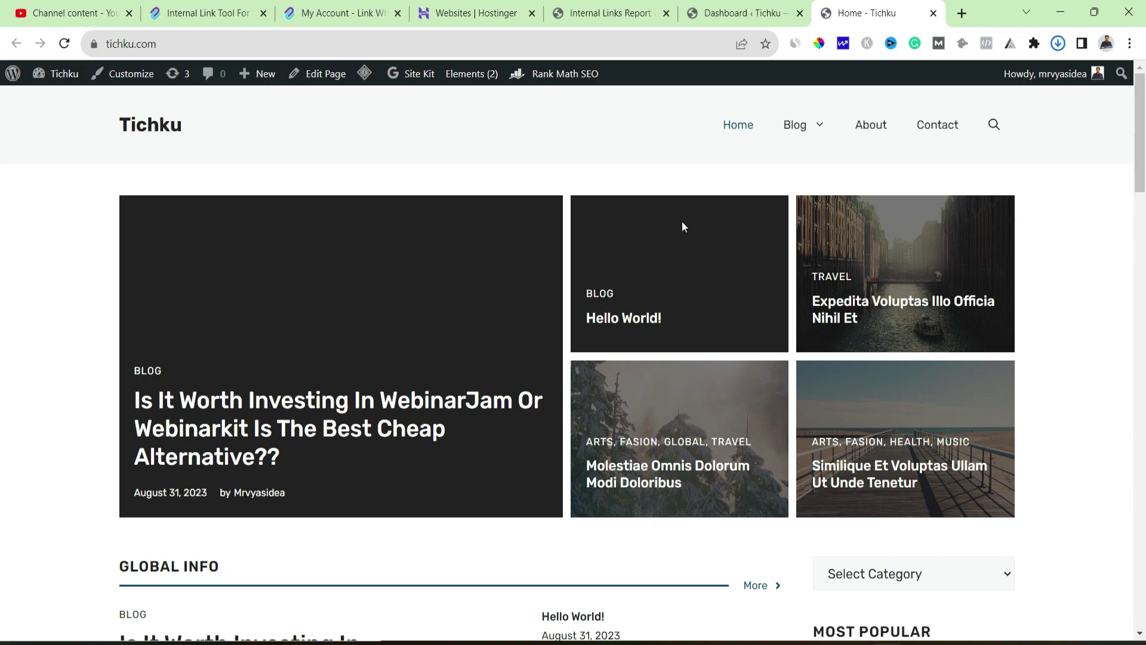
left_click(769, 13)
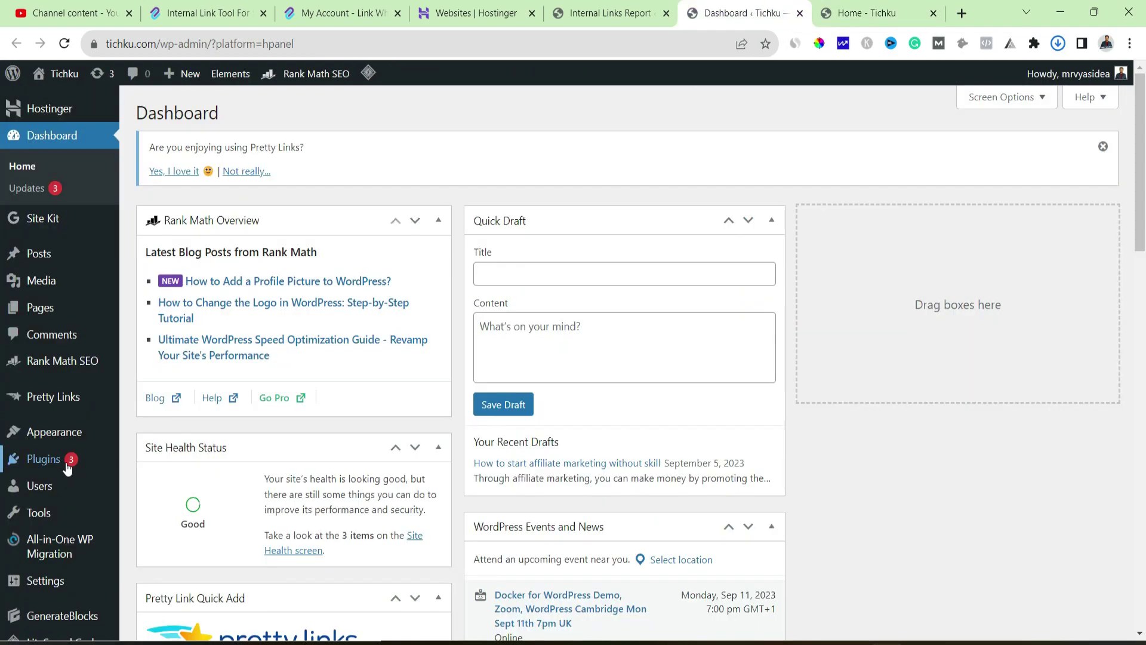
mouse_move(67, 469)
left_click(155, 485)
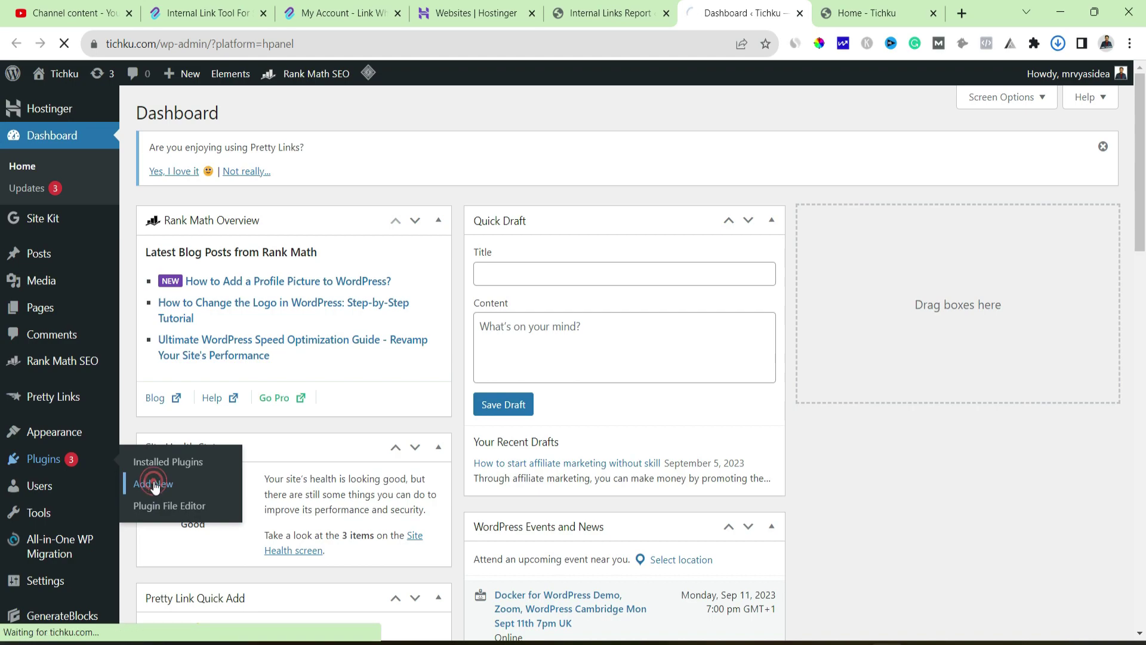
left_click(255, 114)
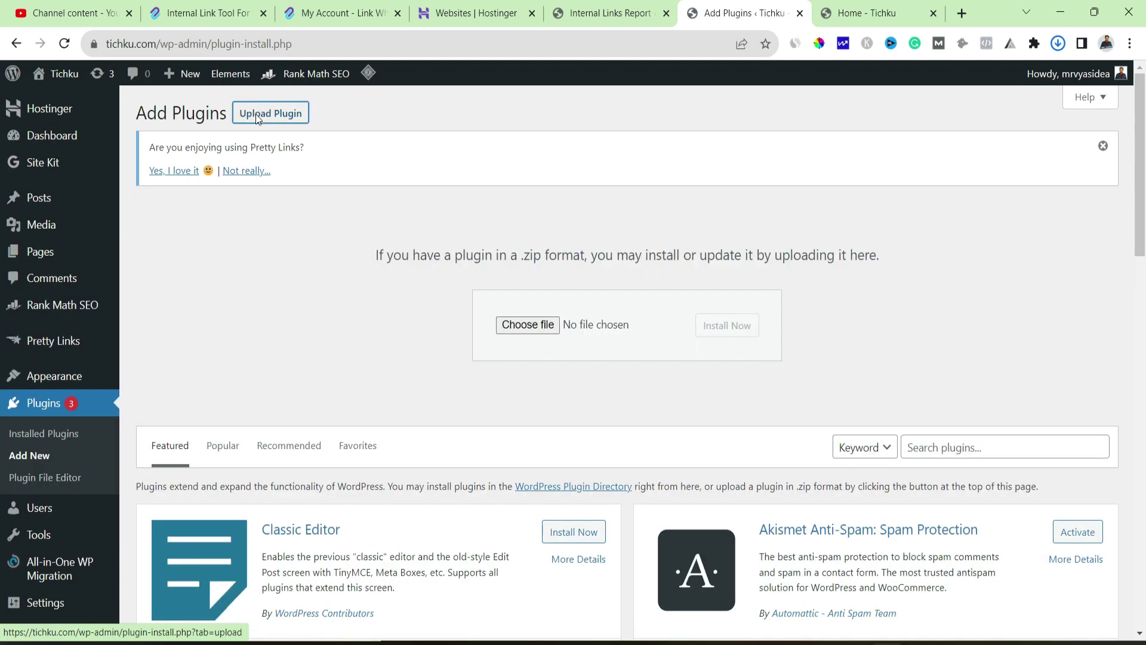
Install link-whisper-premium-item_id_4888-2.2.9.zip from the Downloads folder and activate the plugin.
left_click(513, 327)
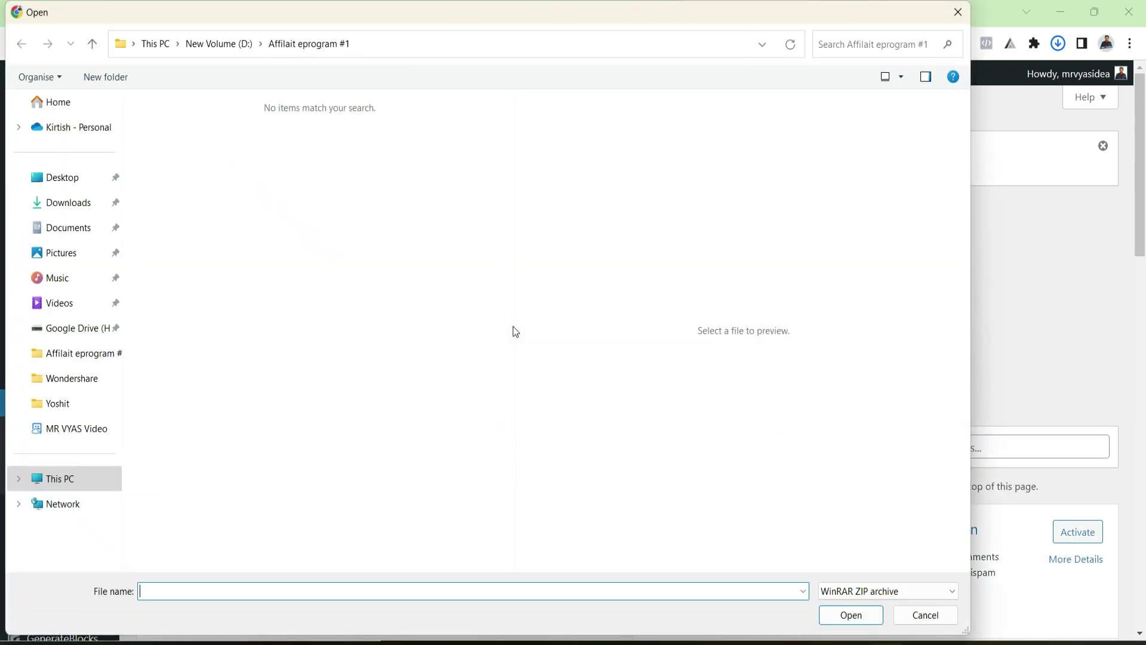
left_click(81, 203)
left_click(201, 214)
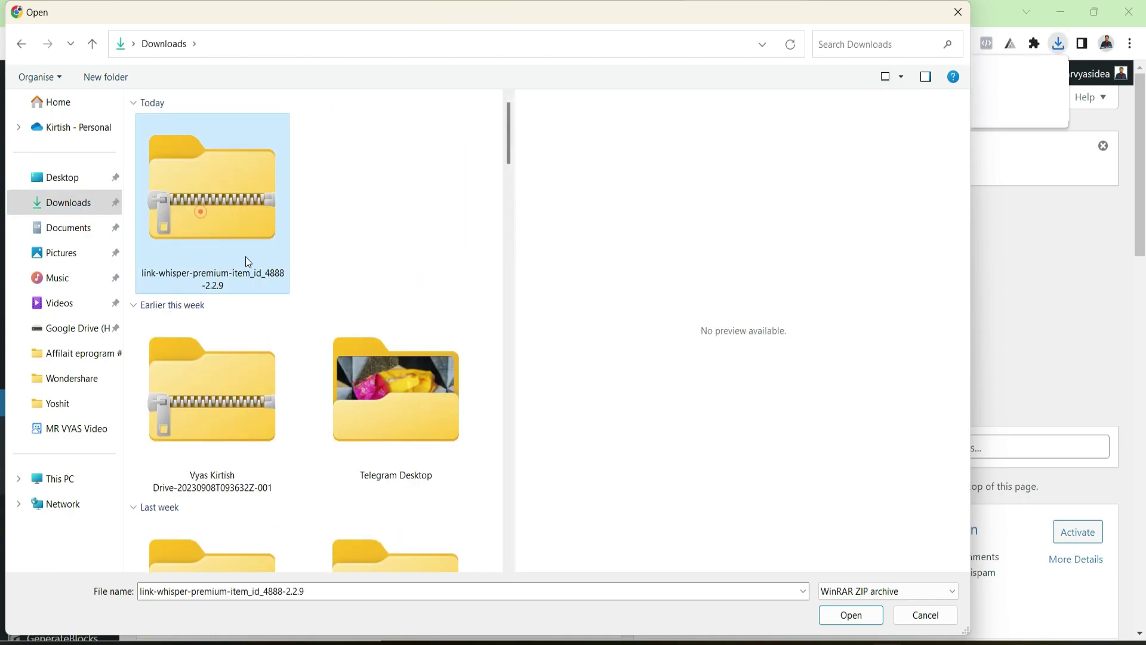
left_click(846, 614)
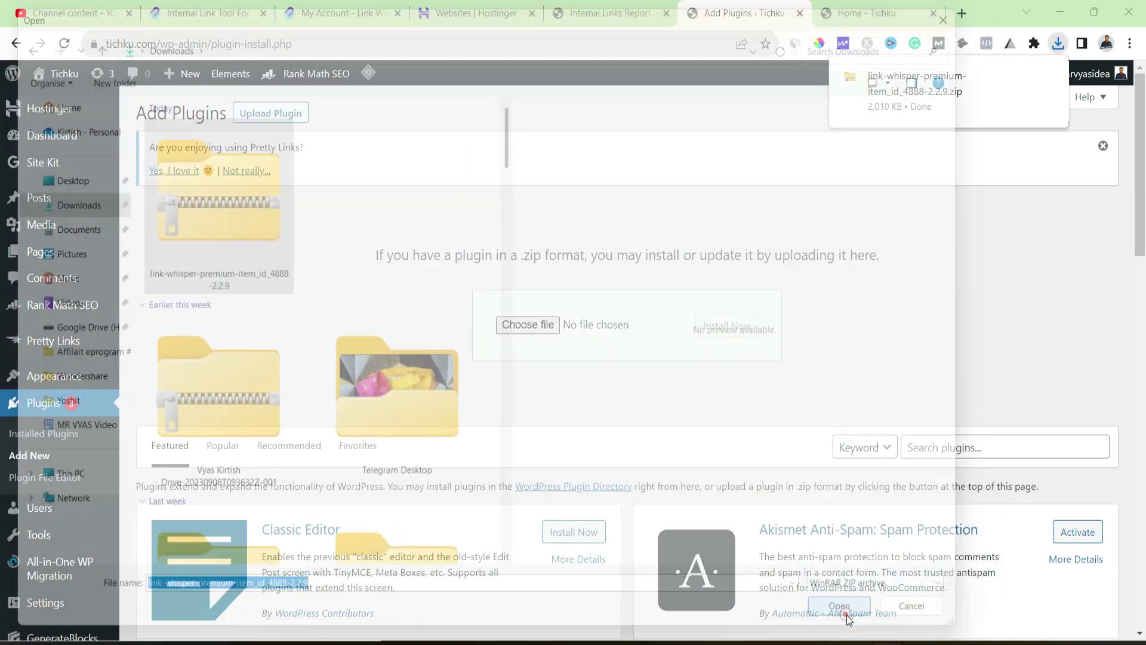
left_click(739, 325)
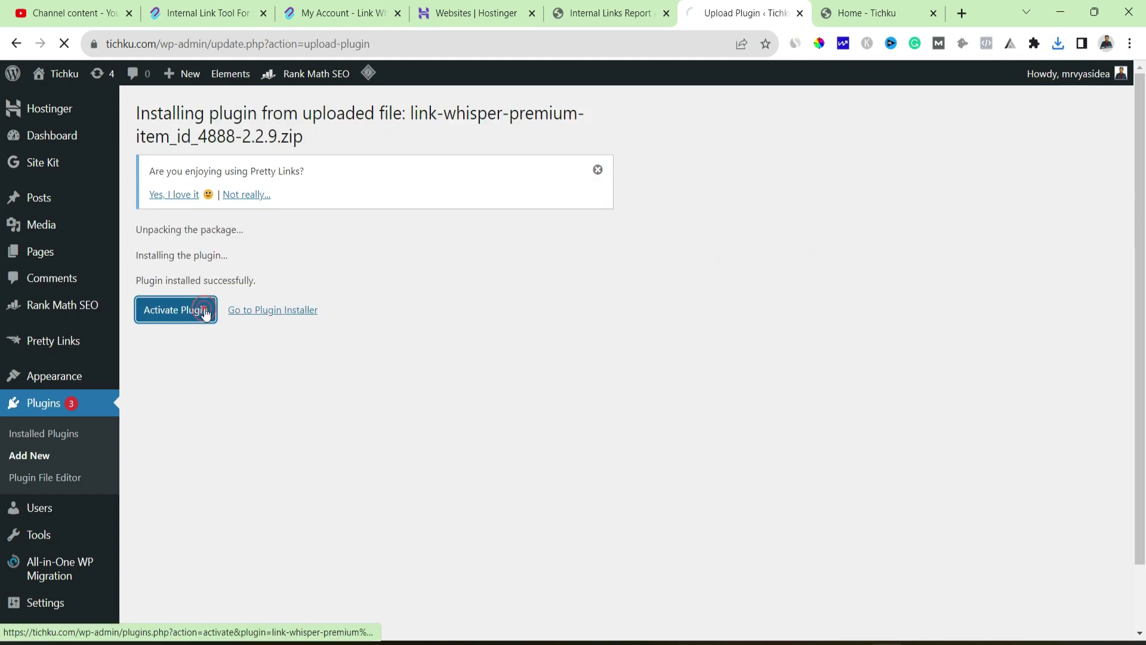
left_click(205, 312)
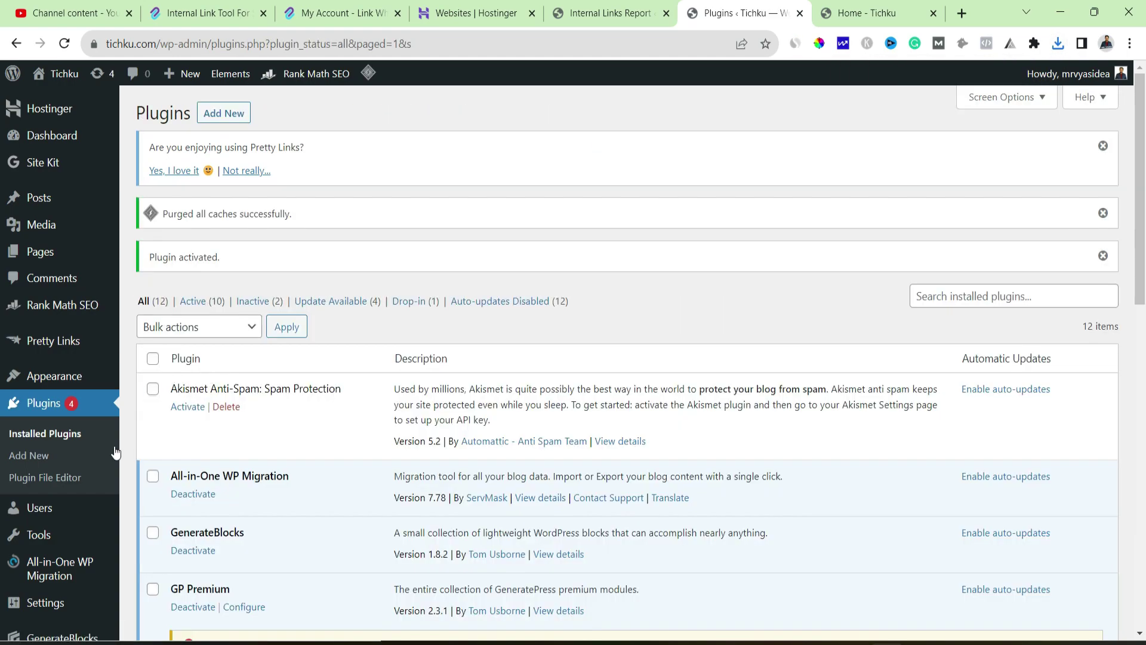
Open the Link Whisper licensing settings in the WordPress admin.
scroll(87, 495, "down", 4)
mouse_move(86, 511)
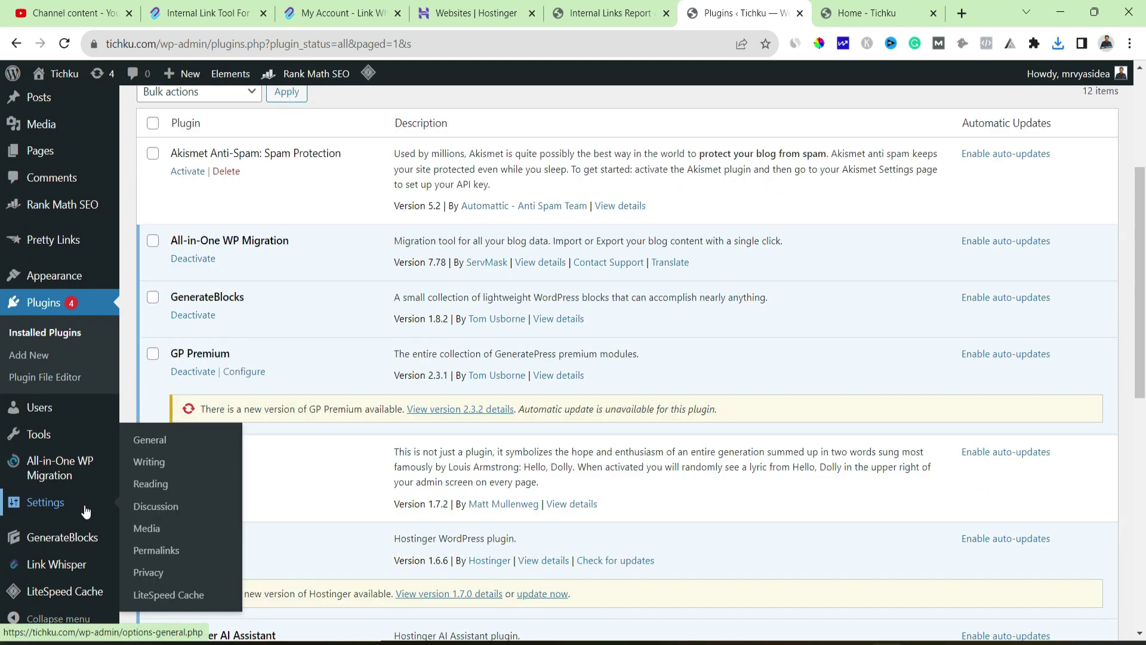
left_click(40, 567)
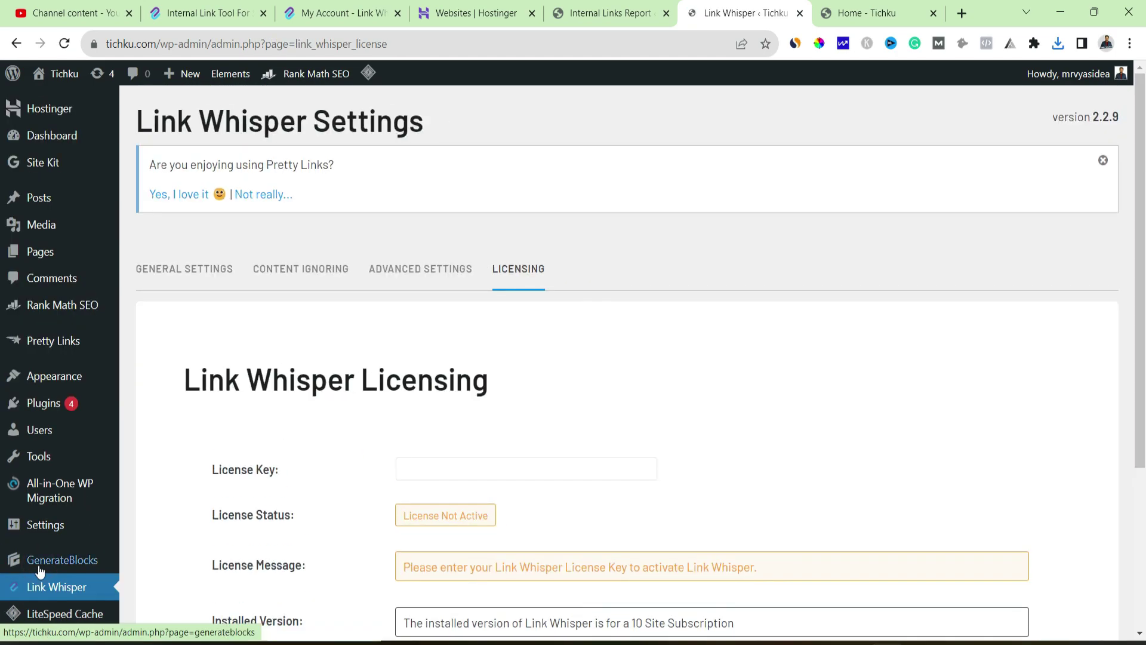
scroll(359, 525, "down", 3)
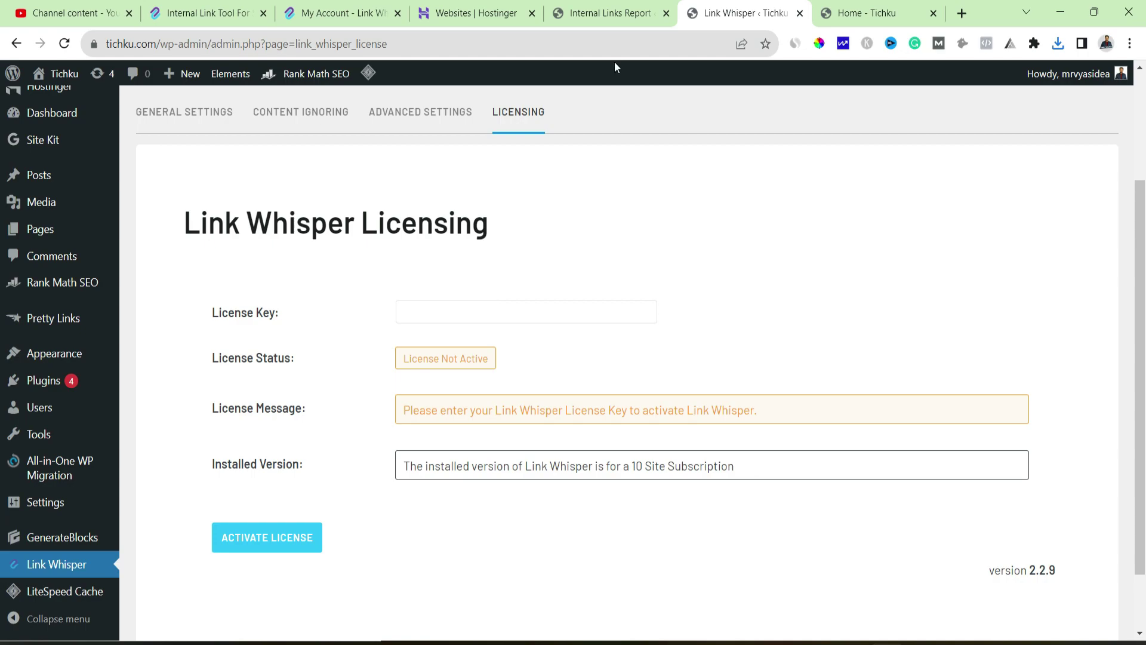
Copy the license key from the Link Whisper account's license management into the plugin's License Key field and activate the license.
left_click(323, 9)
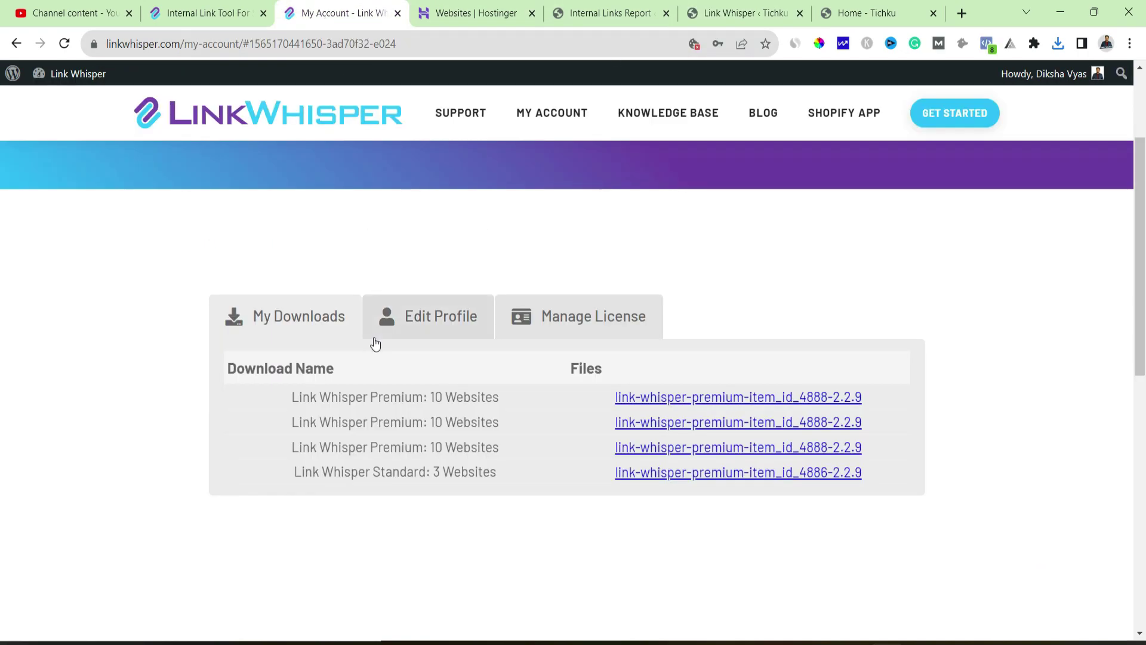
left_click(519, 316)
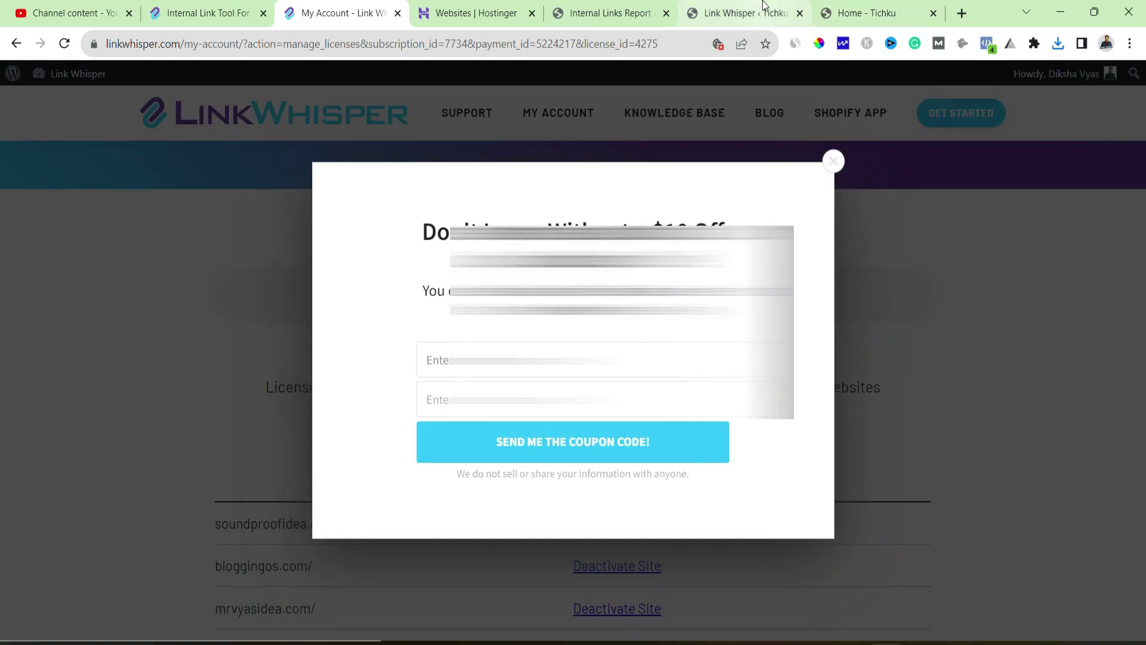
left_click(765, 9)
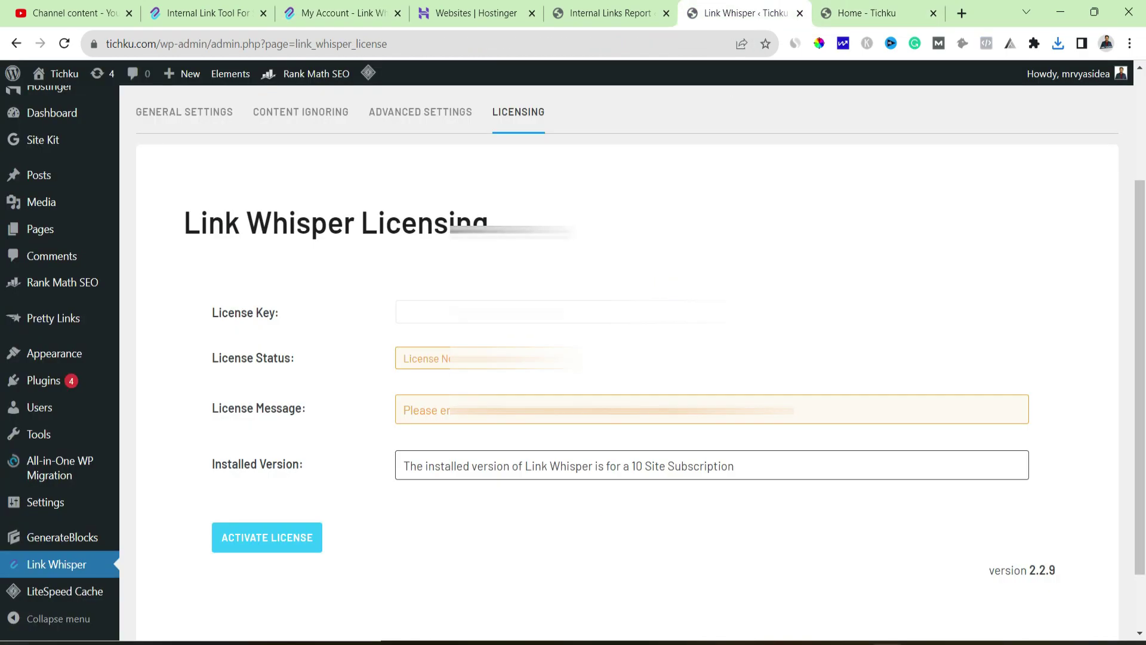
left_click(403, 312)
key("ctrl+v")
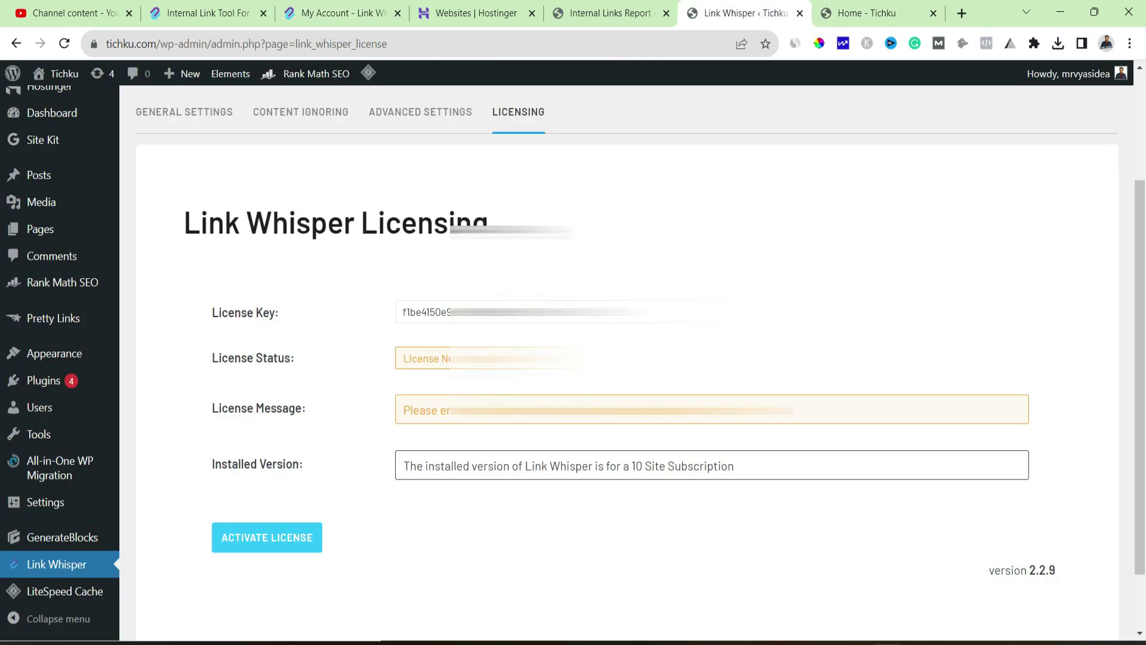
left_click(271, 542)
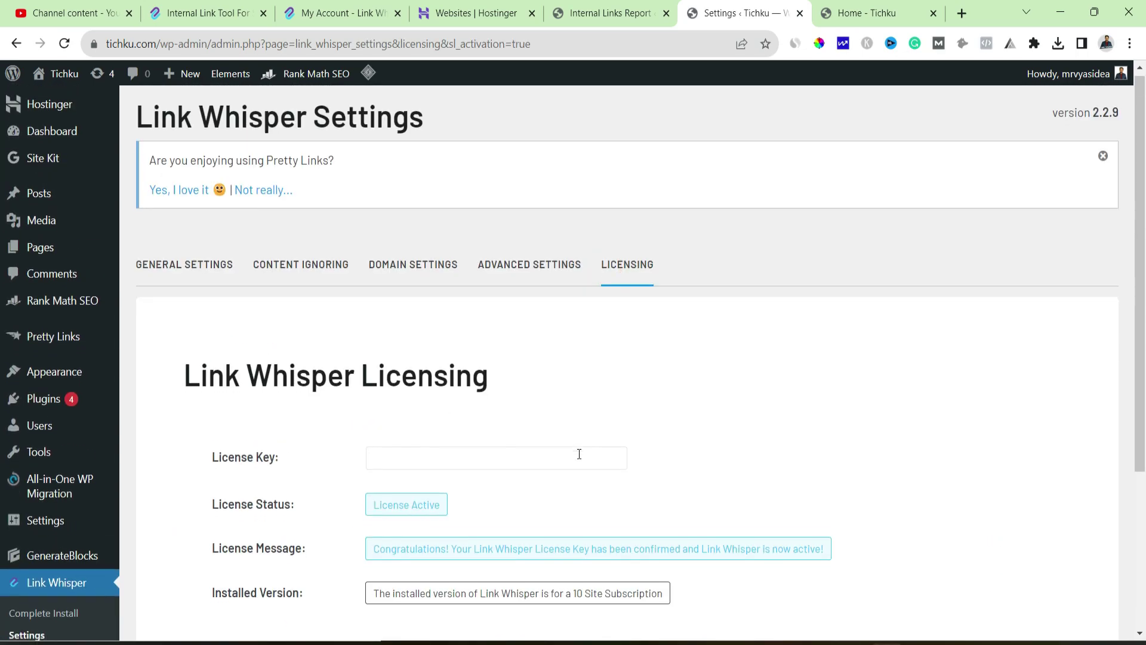
Open Link Whisper's Complete Install page and run the first-time link scan.
scroll(579, 457, "down", 4)
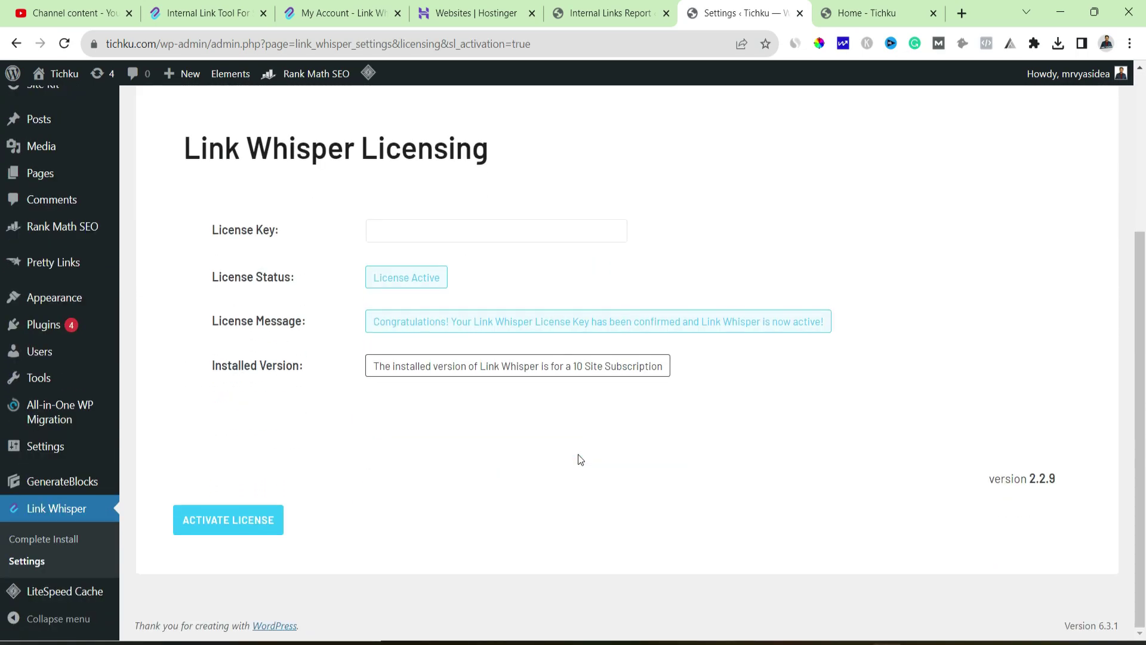
left_click(51, 542)
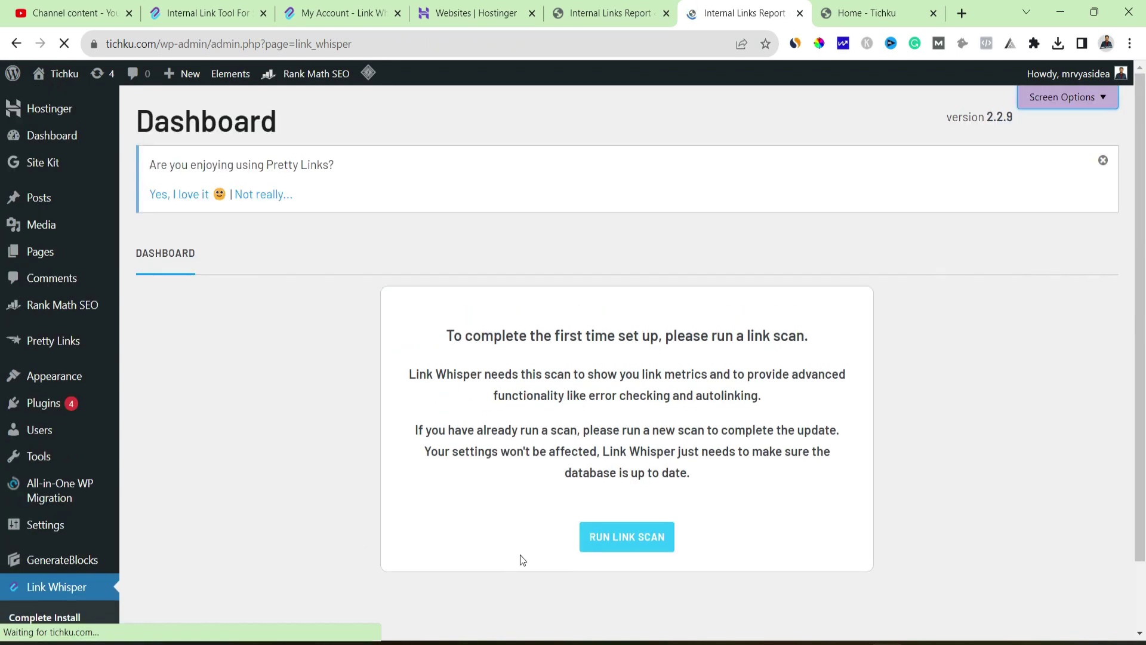
left_click(613, 543)
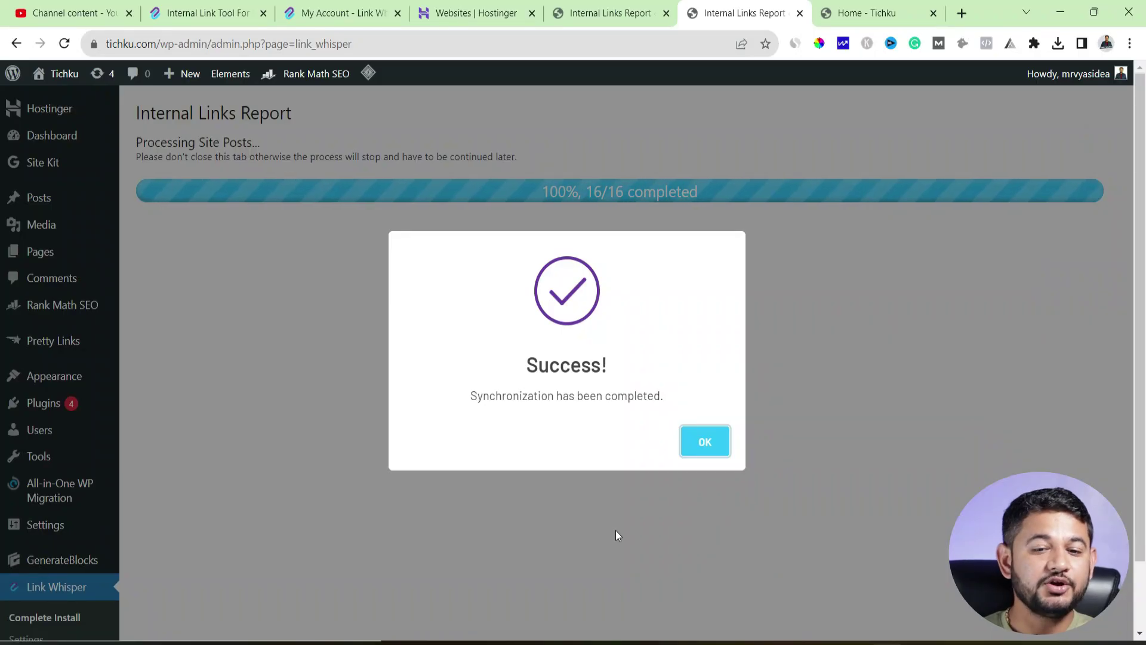
Dismiss the completed scan message on the Tichku site and review the link stats and most linked domains on the dashboard.
left_click(720, 445)
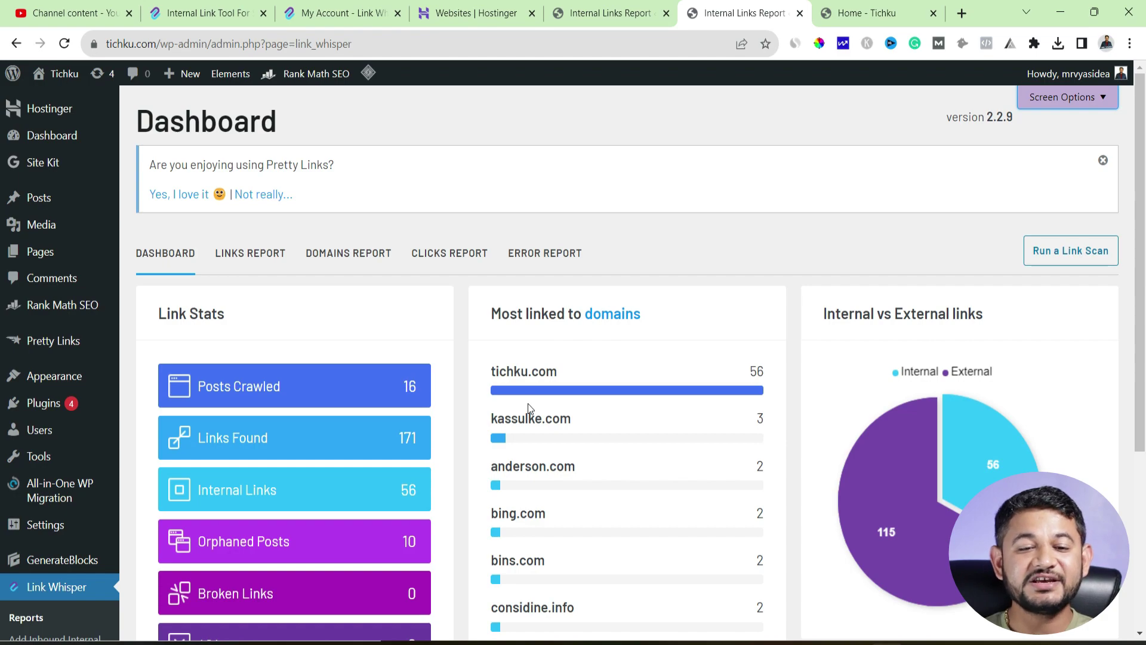
scroll(527, 388, "down", 1)
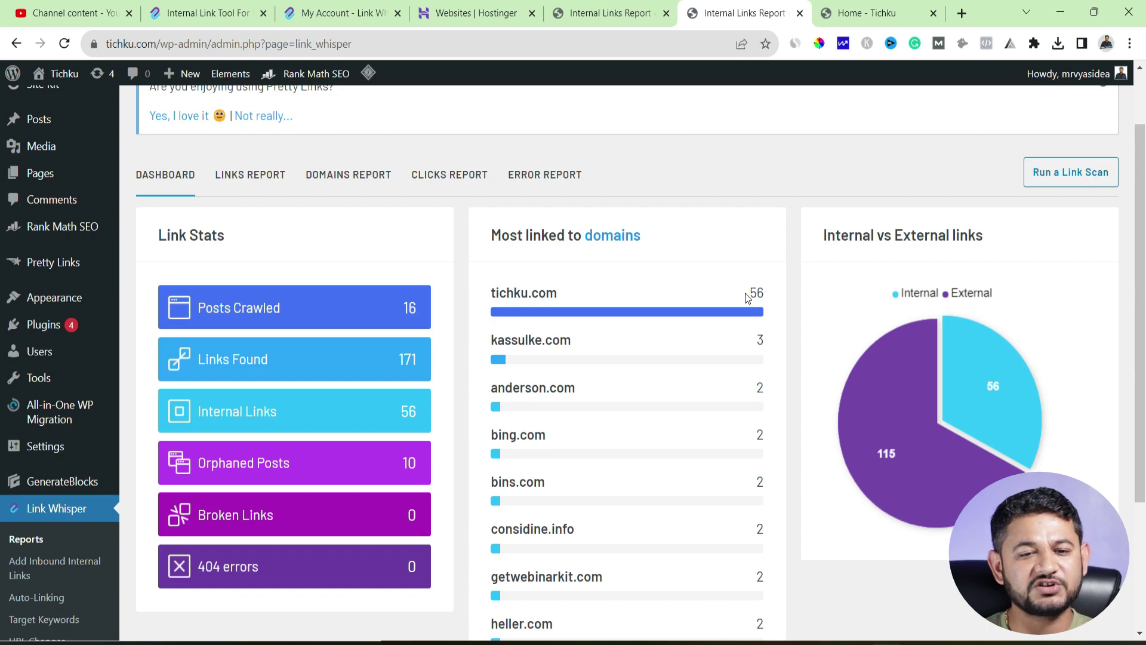
left_click_drag(541, 341, 762, 341)
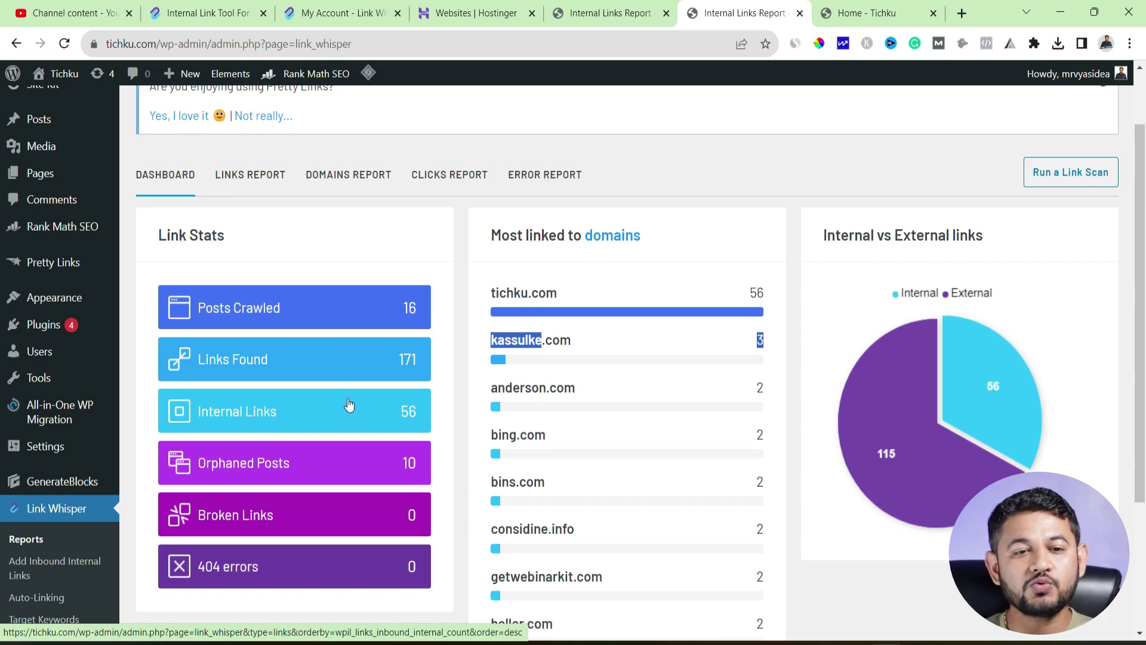
Switch to the SoundProof Idea admin, dismiss the synchronization message and bring up its Link Whisper dashboard stats.
left_click(595, 5)
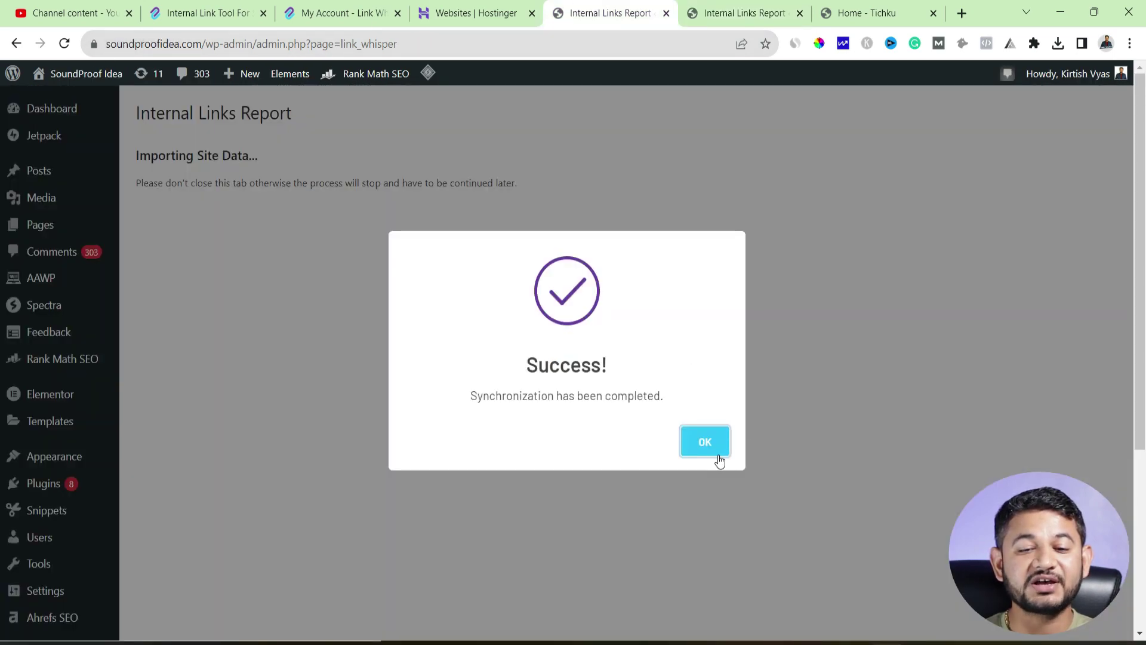
left_click(717, 454)
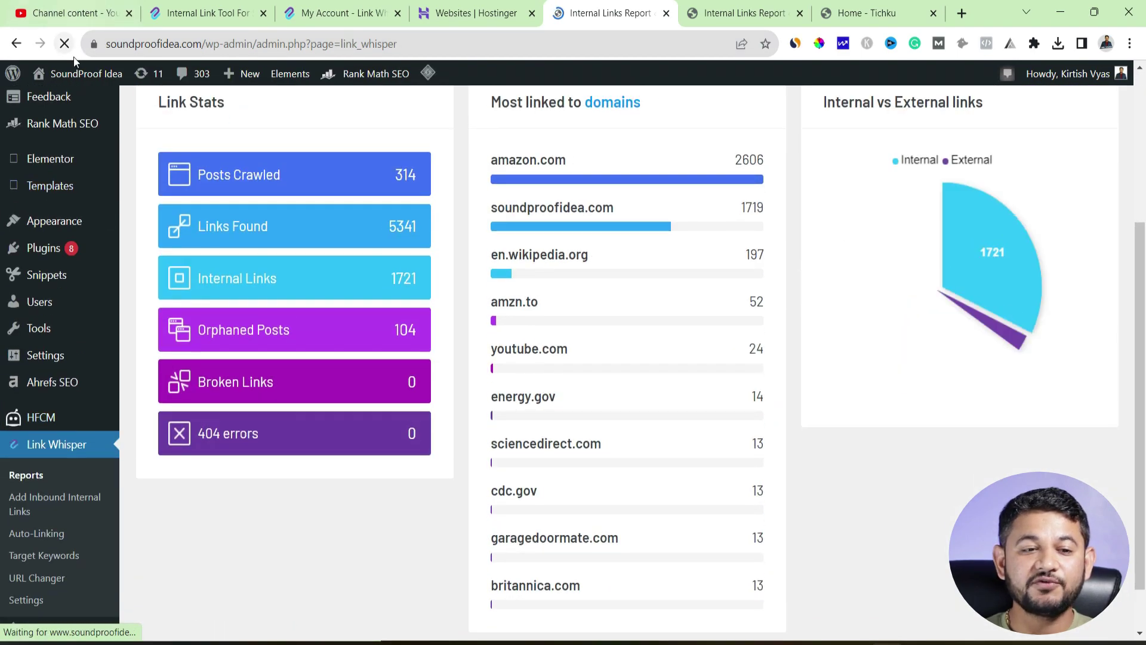
mouse_move(74, 70)
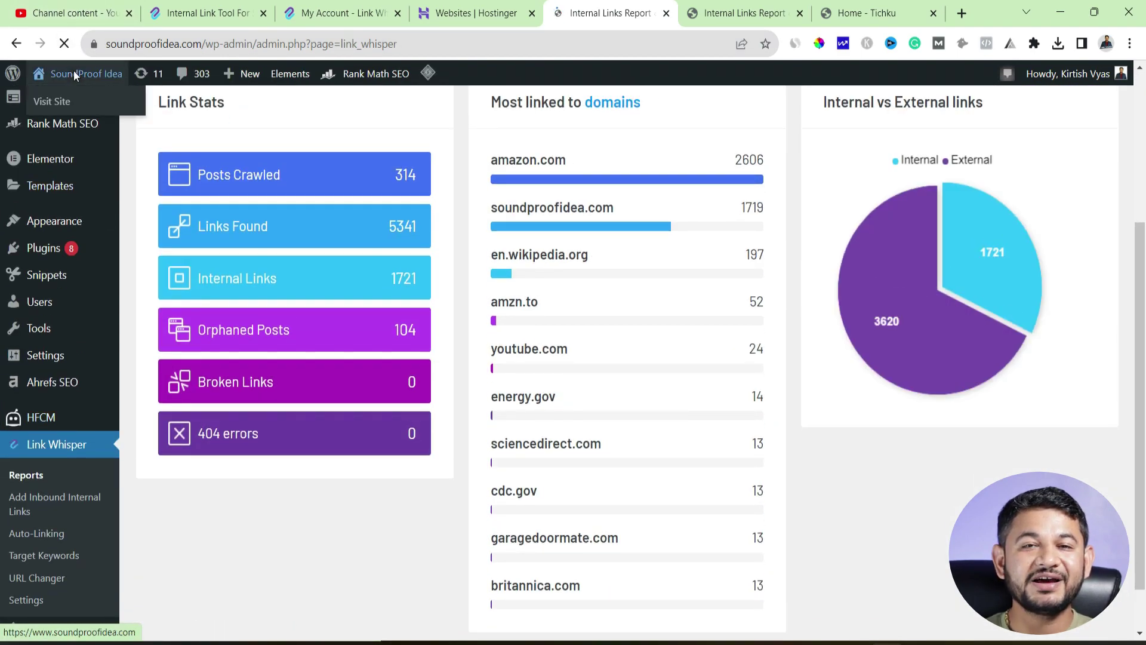
scroll(352, 512, "up", 3)
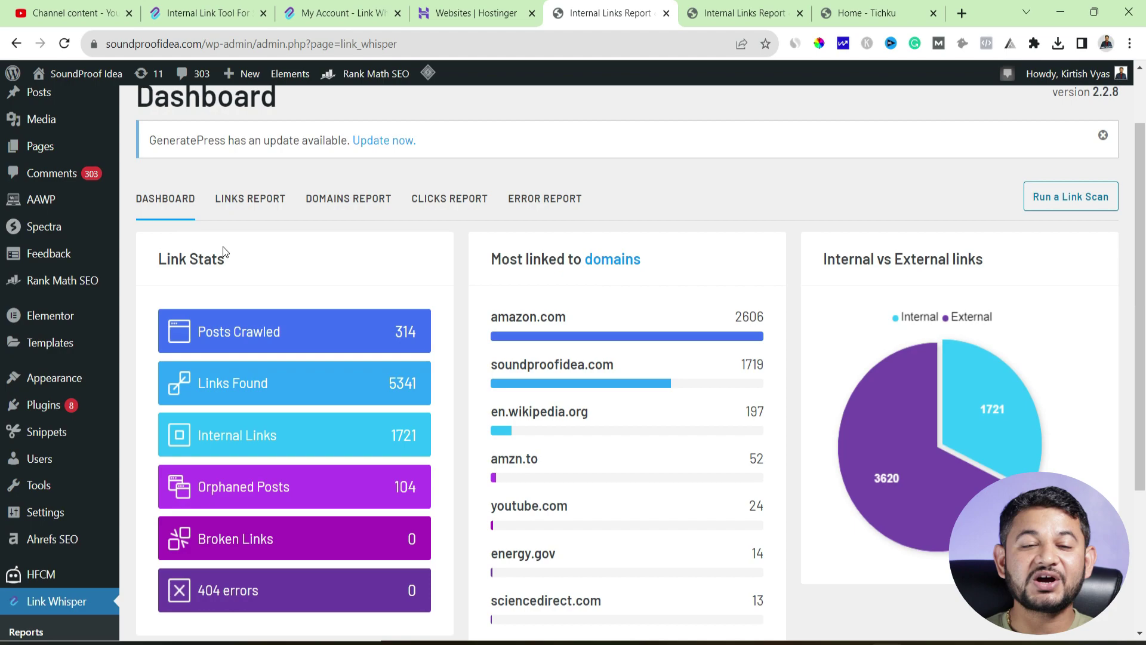
scroll(189, 220, "down", 2)
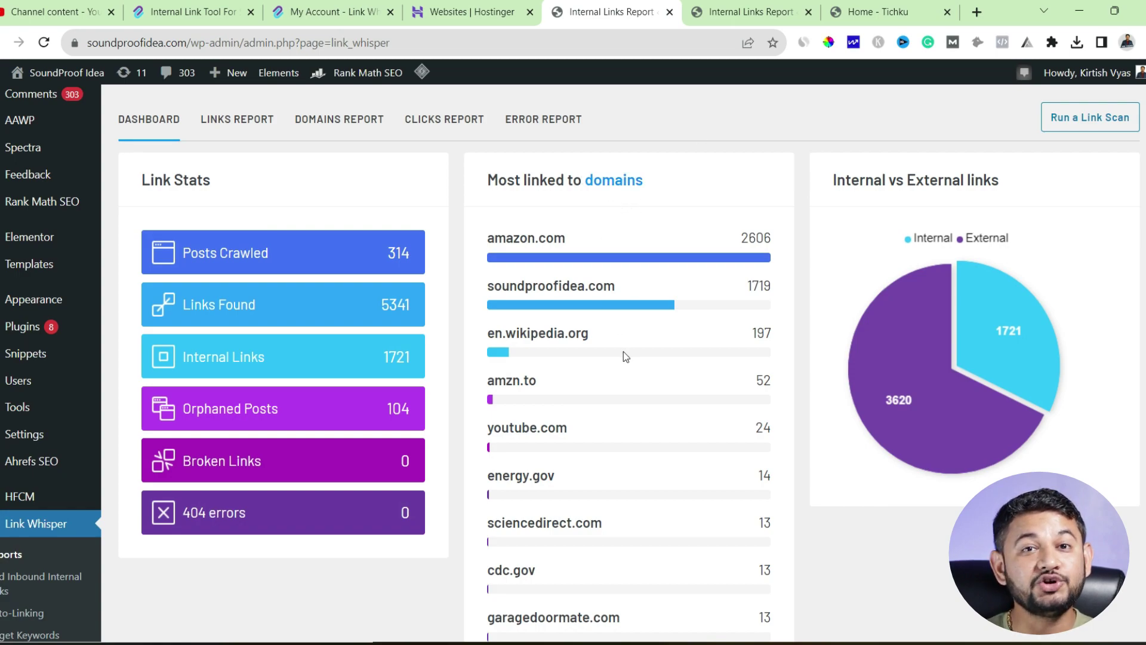
Examine SoundProof Idea's most linked domains and its Internal vs External links chart.
left_click(501, 226)
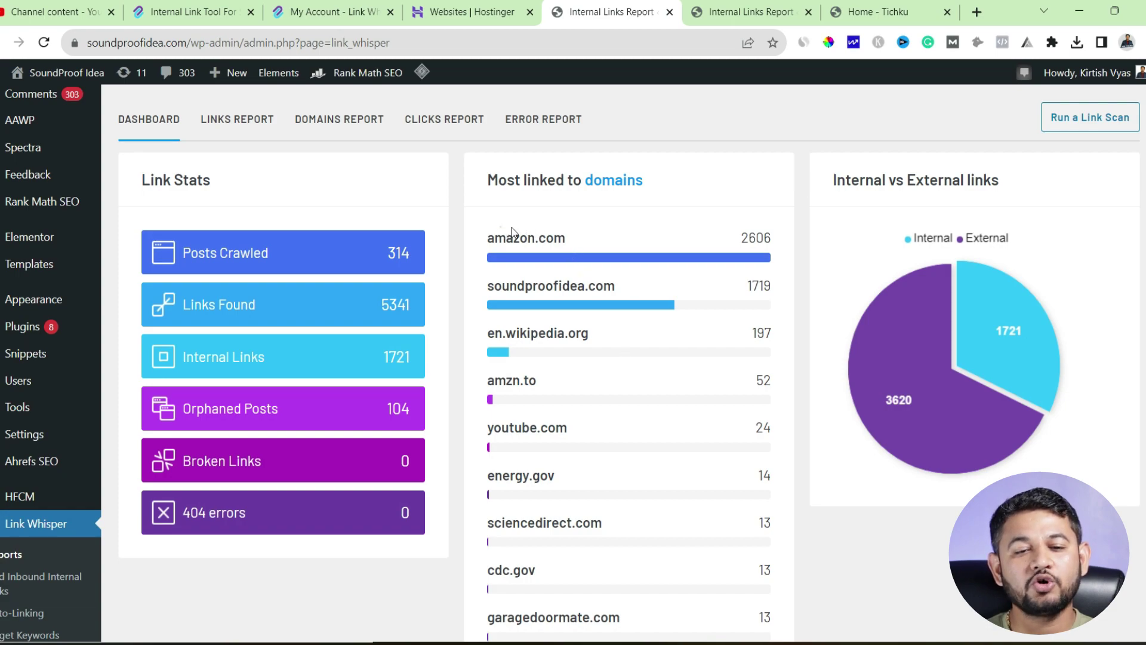
left_click_drag(501, 286, 584, 287)
scroll(587, 292, "down", 3)
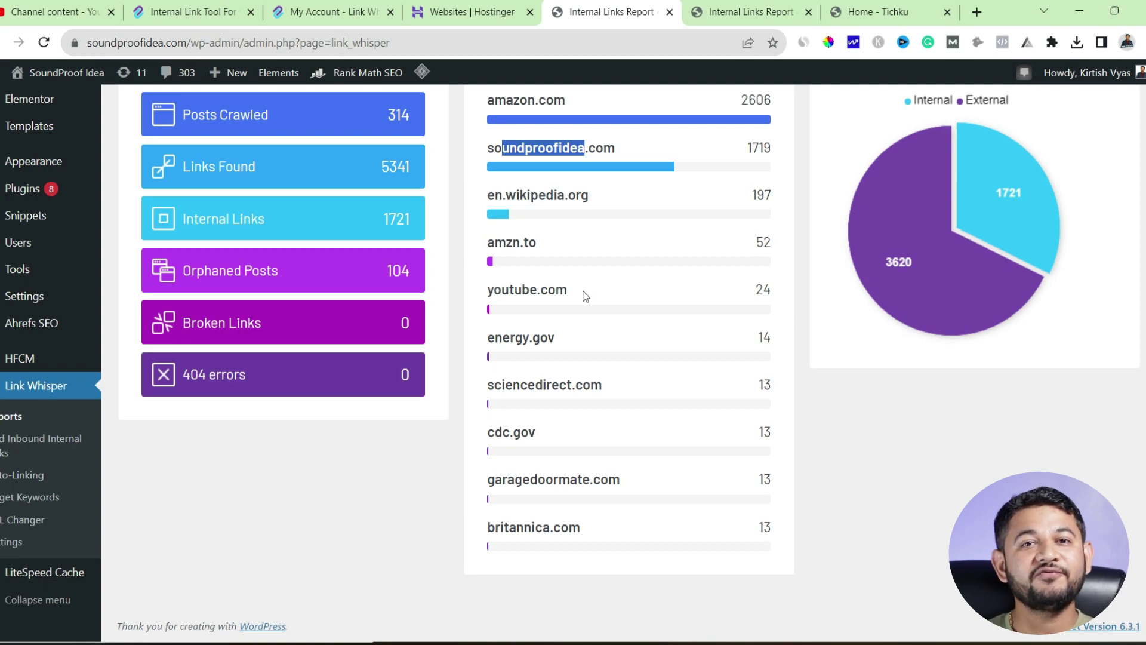
scroll(586, 296, "up", 4)
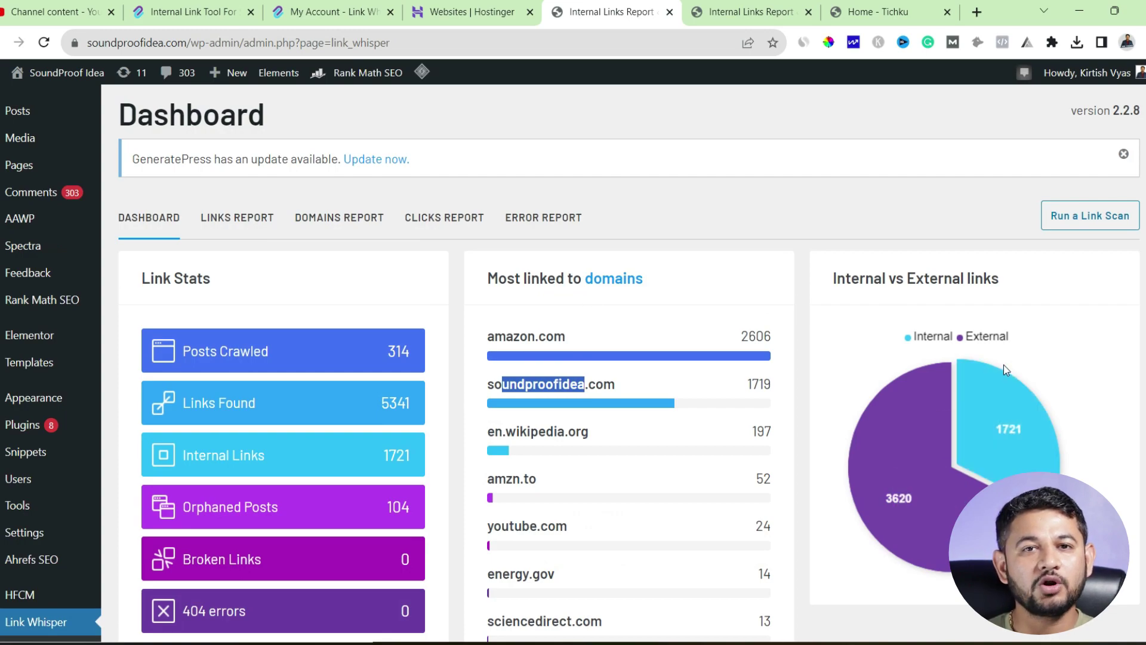
mouse_move(922, 536)
mouse_move(967, 365)
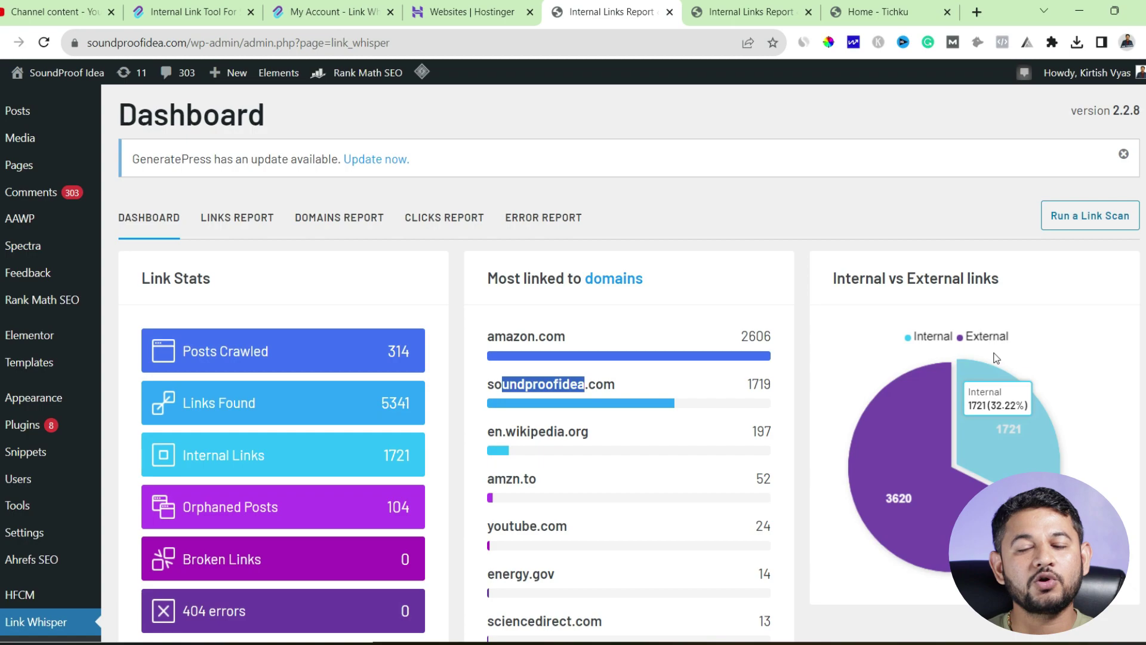
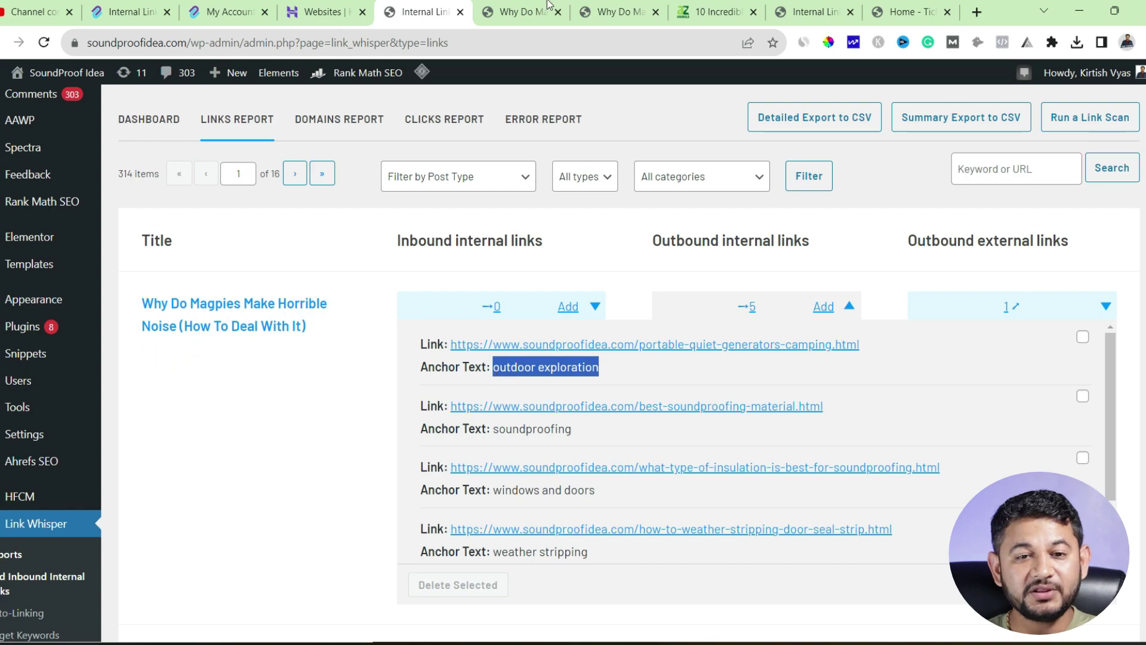
Find the anchor text "outdoor exploration" in the magpie noise article and open the page it links to.
key("ctrl+Tab")
key("ctrl+f")
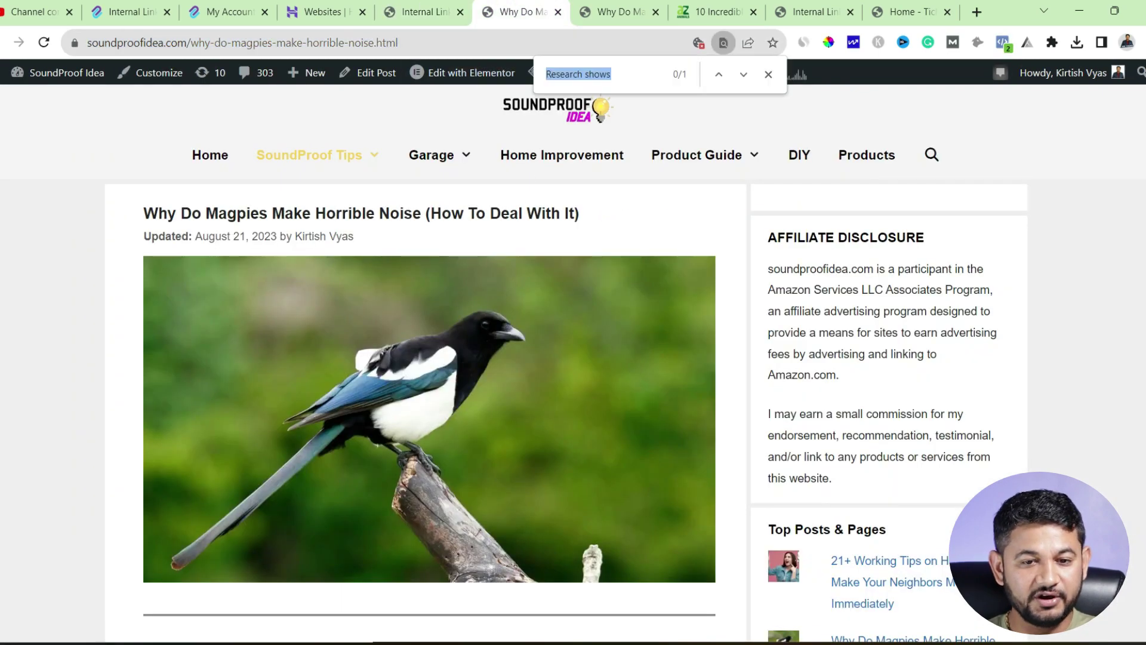
type("outdoor exploration")
key("Escape")
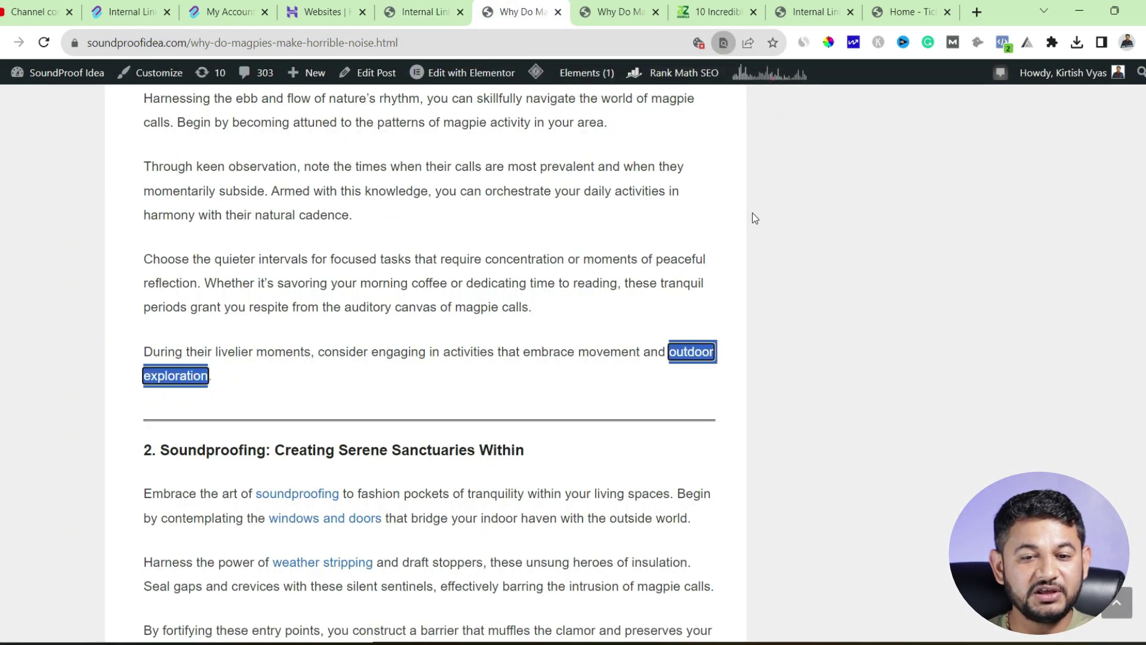
left_click(630, 381)
left_click(681, 354)
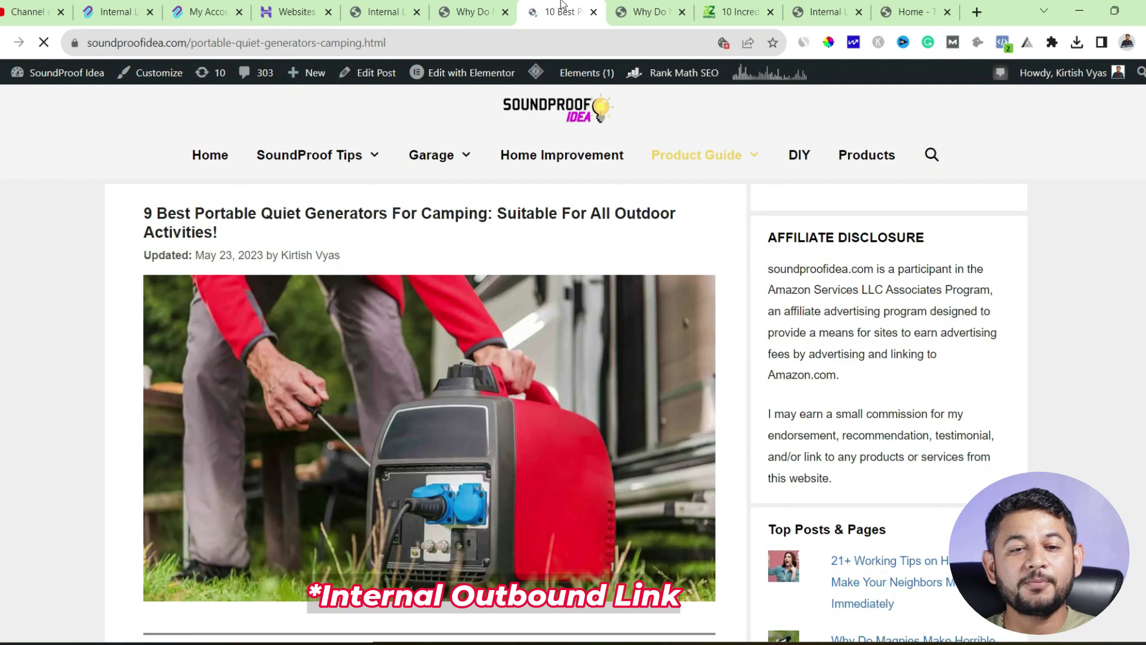
Return to the Links Report, tick the "outdoor exploration" link in the magpie post's outbound internal links, and collapse that list.
left_click(489, 22)
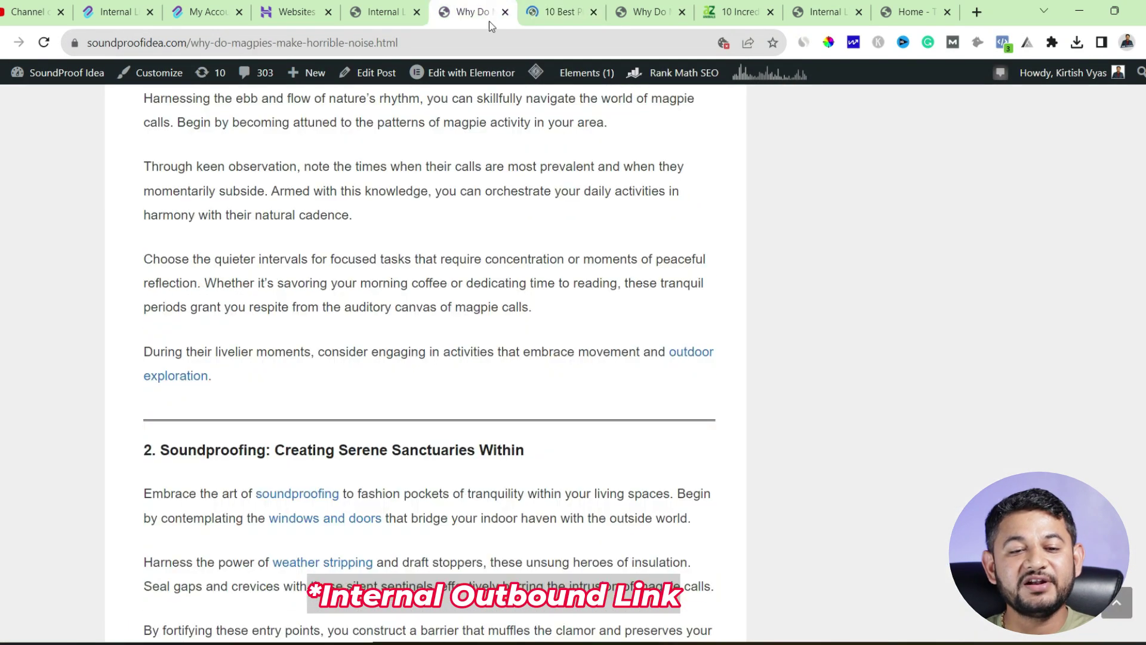
key("ctrl+shift+Tab")
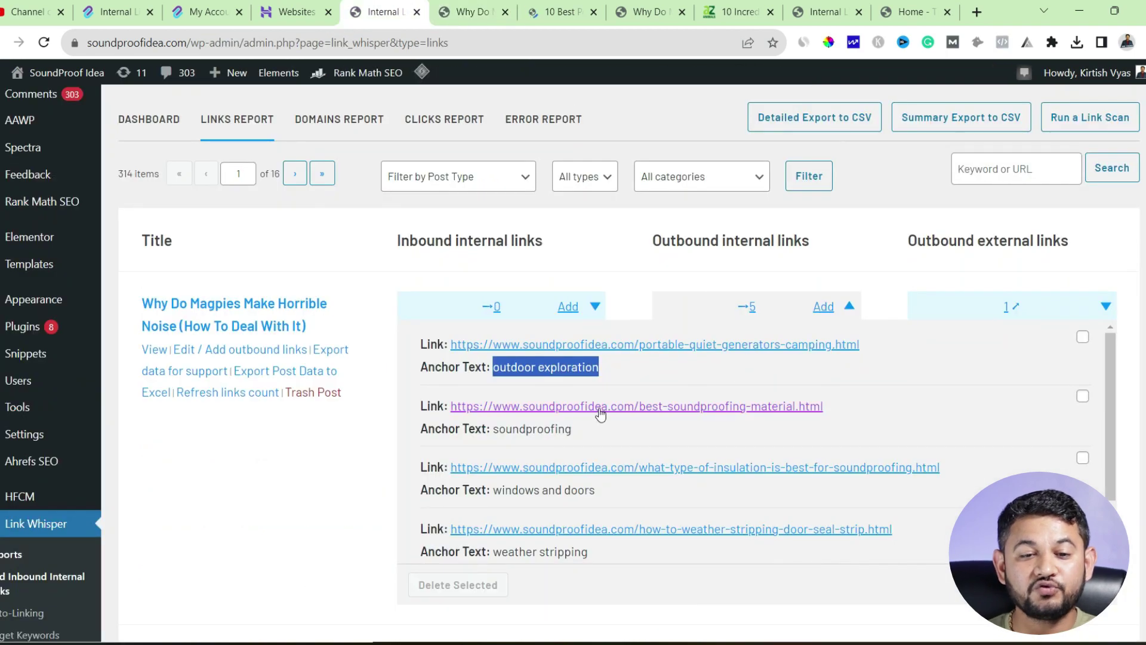
left_click(1082, 337)
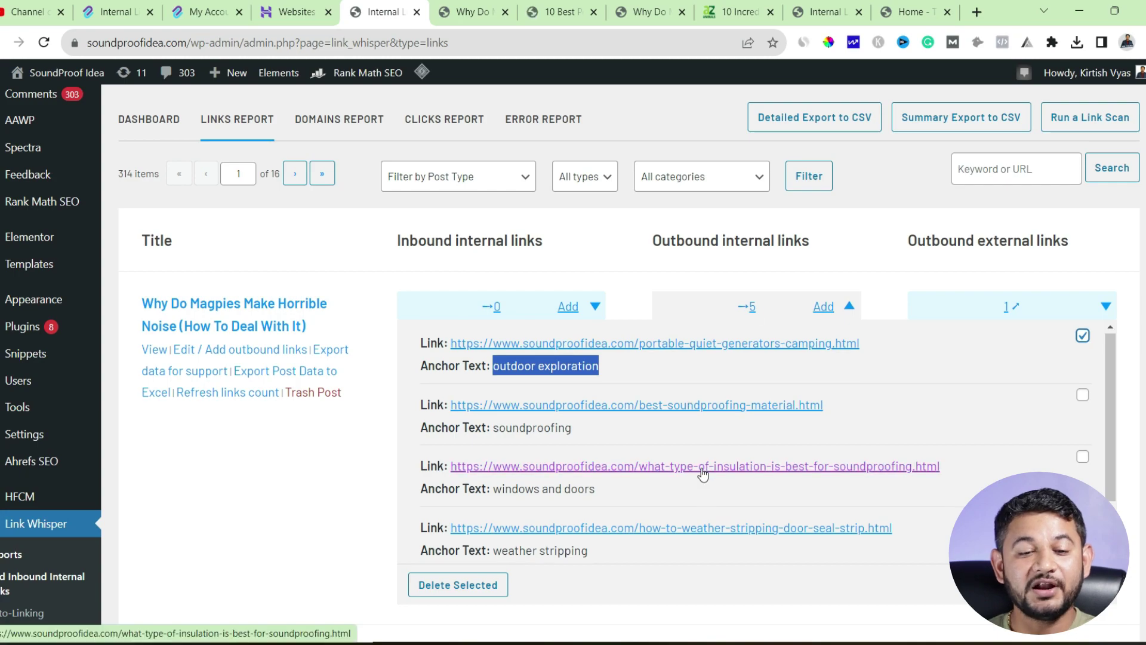
scroll(716, 454, "down", 1)
scroll(741, 477, "down", 2)
scroll(764, 361, "up", 2)
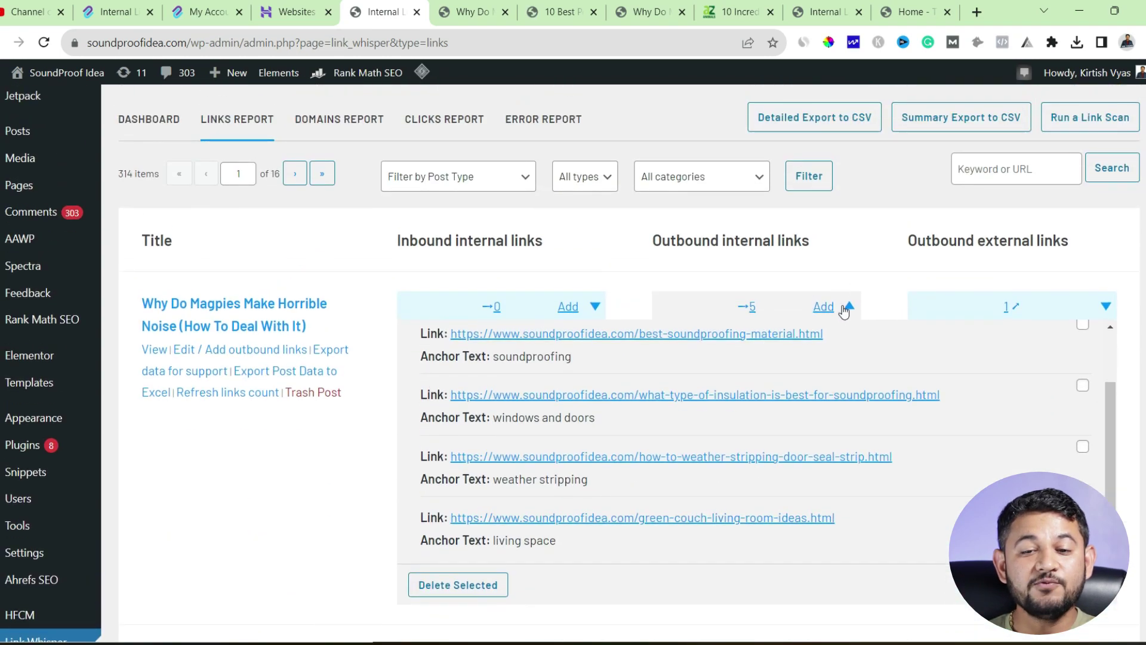
left_click(847, 306)
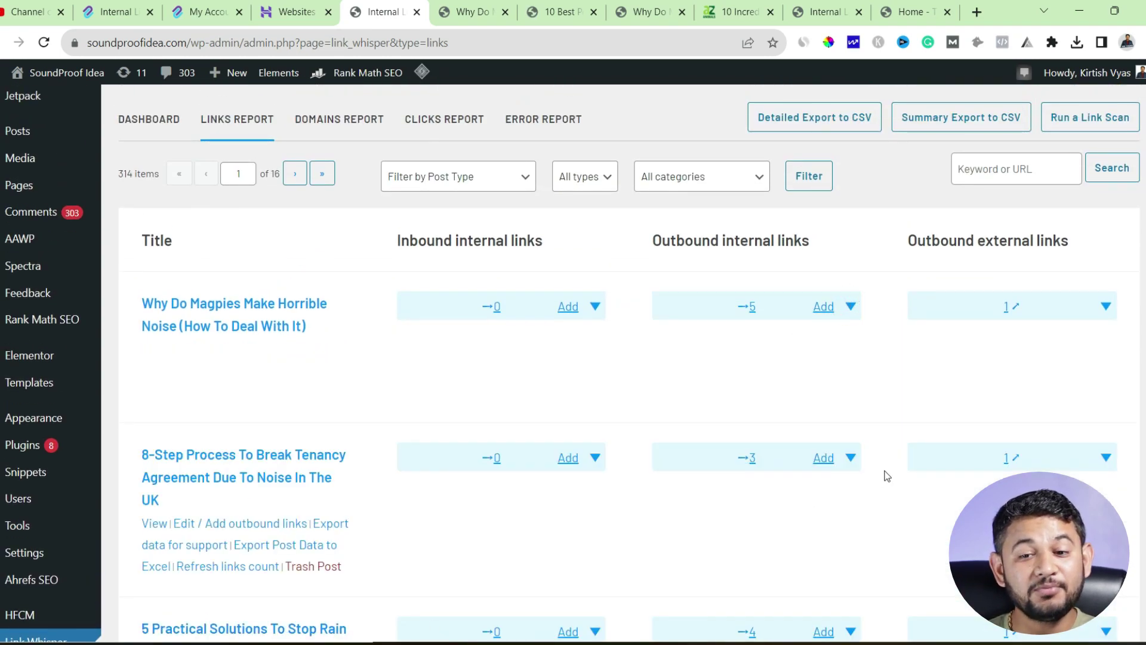
Copy the anchor text "Research shows" from the magpie post's outbound external links and find it in the published article.
left_click(1106, 307)
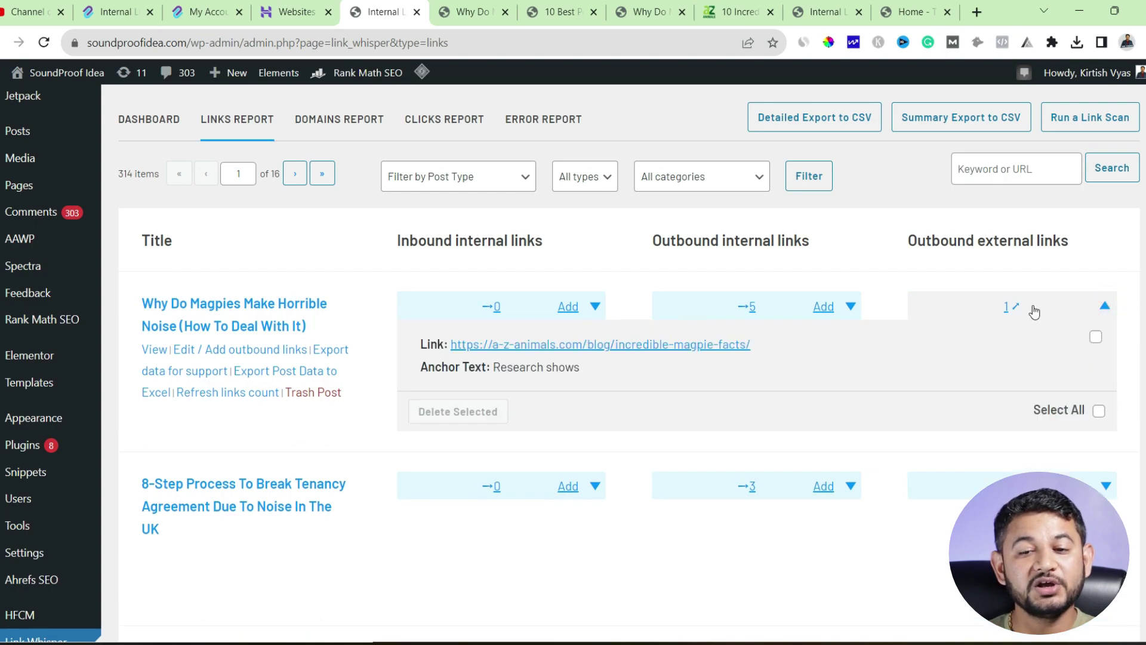
left_click_drag(579, 366, 493, 366)
key("ctrl+c")
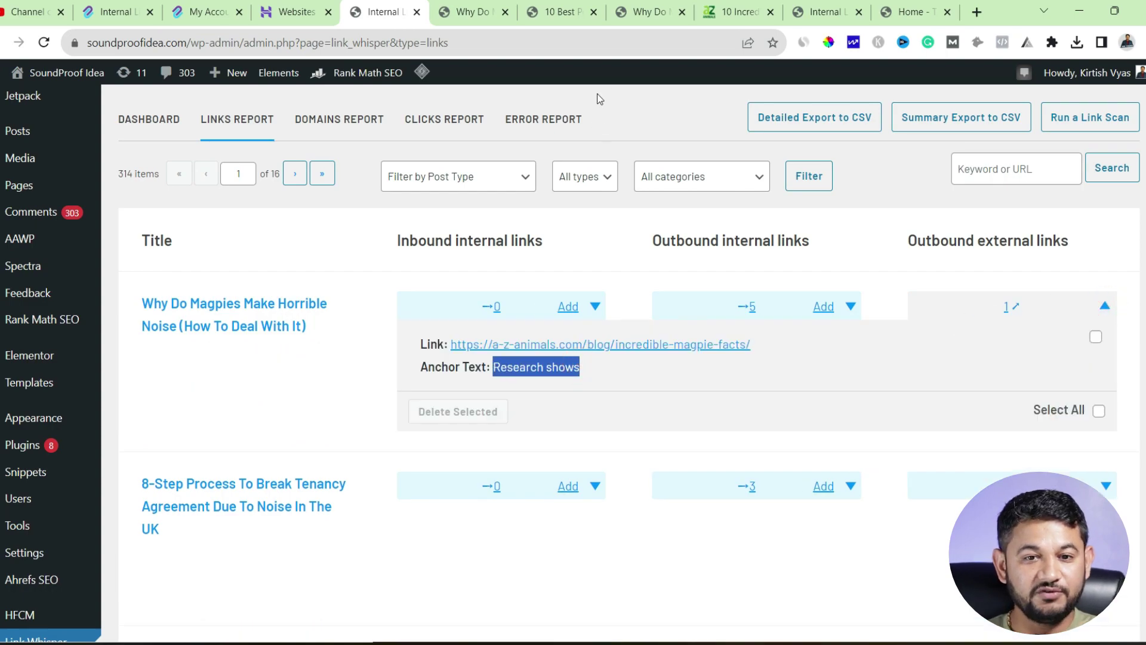
left_click(650, 11)
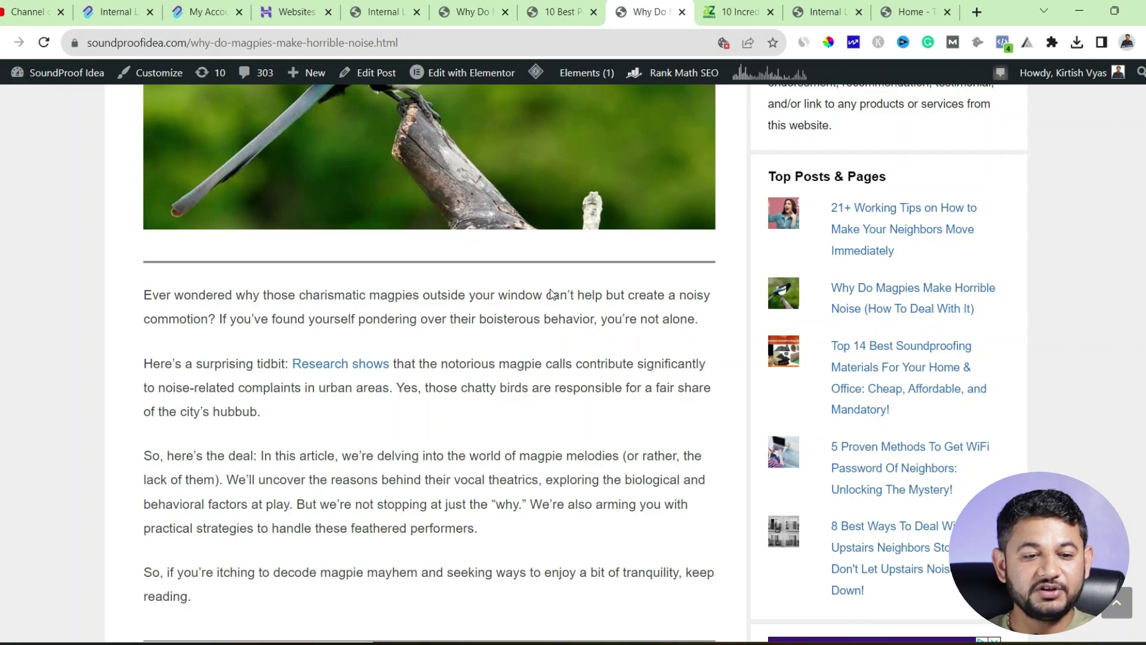
key("ctrl+f")
key("ctrl+v")
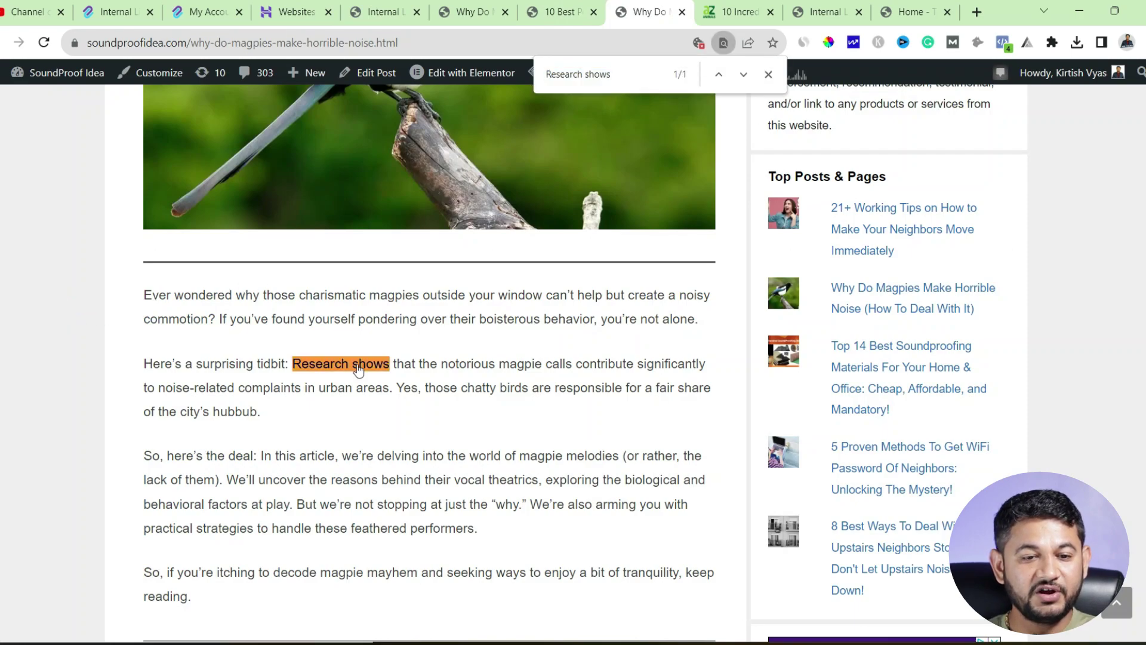
left_click(768, 74)
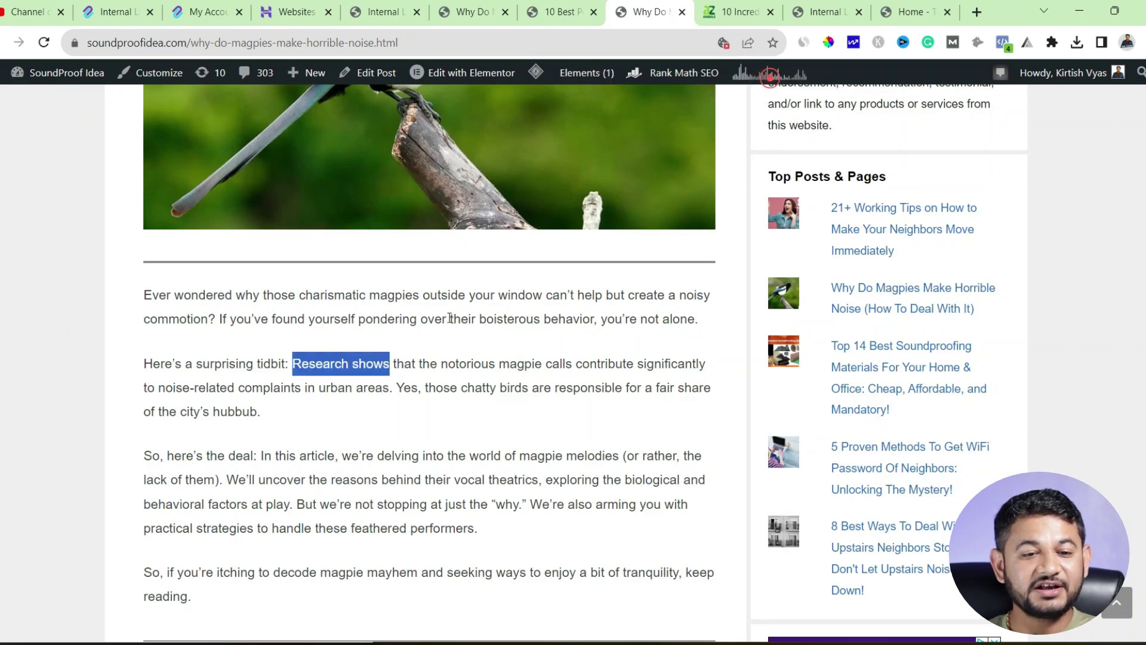
Open the article's "Research shows" link to check its external address, and return to the Links Report.
left_click(342, 369)
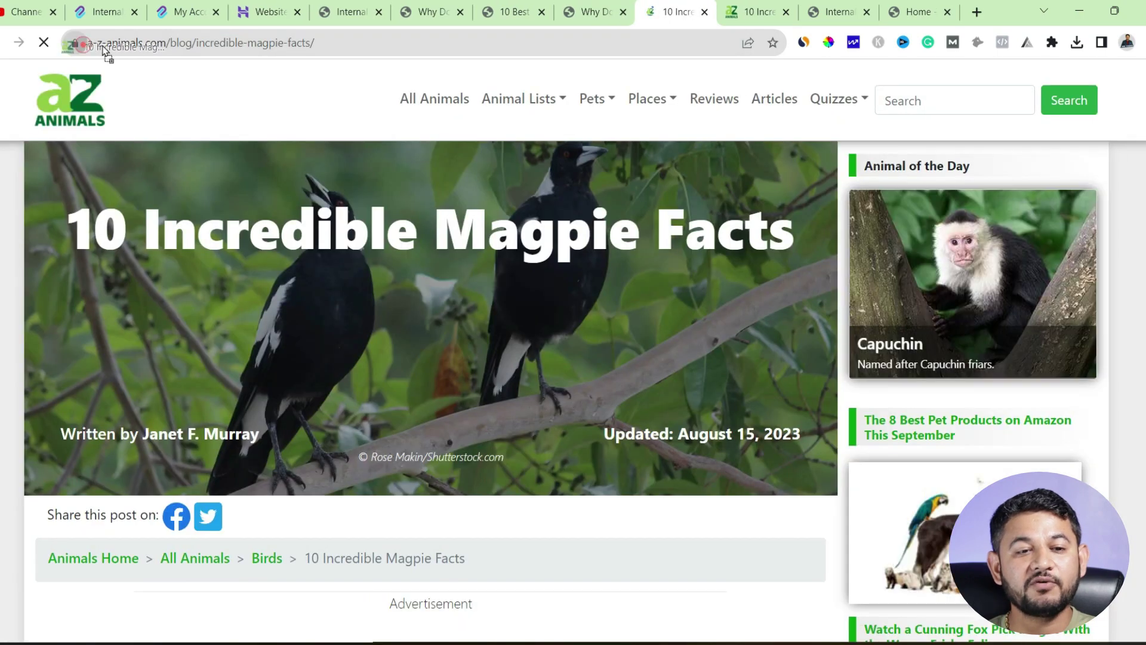
left_click(107, 51)
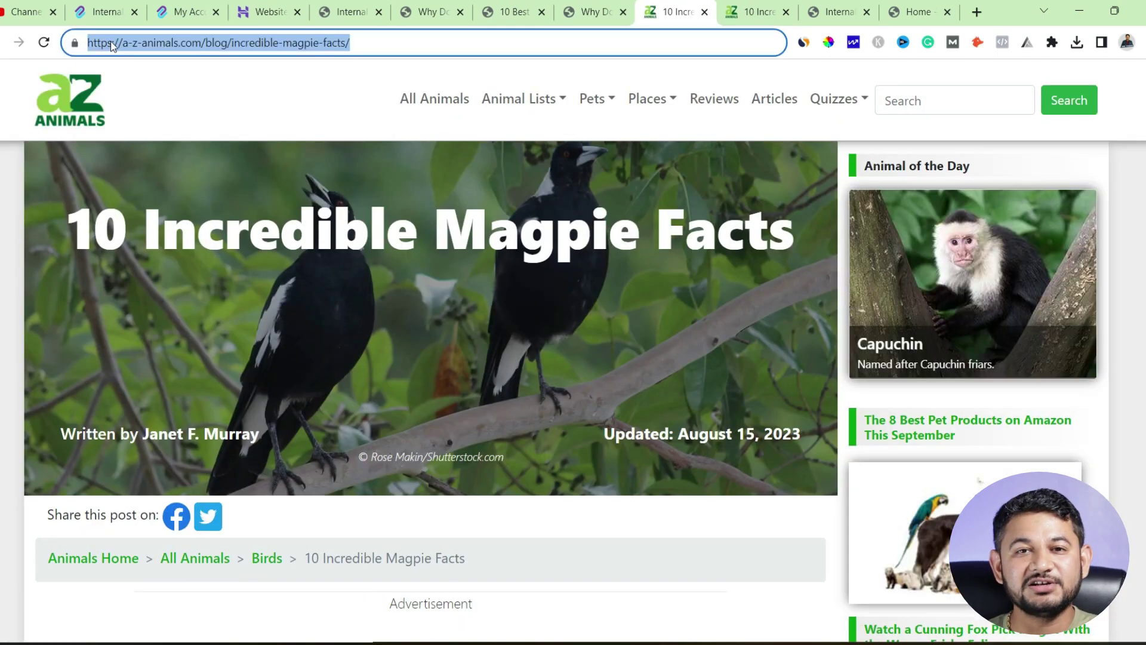
left_click(591, 11)
left_click(514, 12)
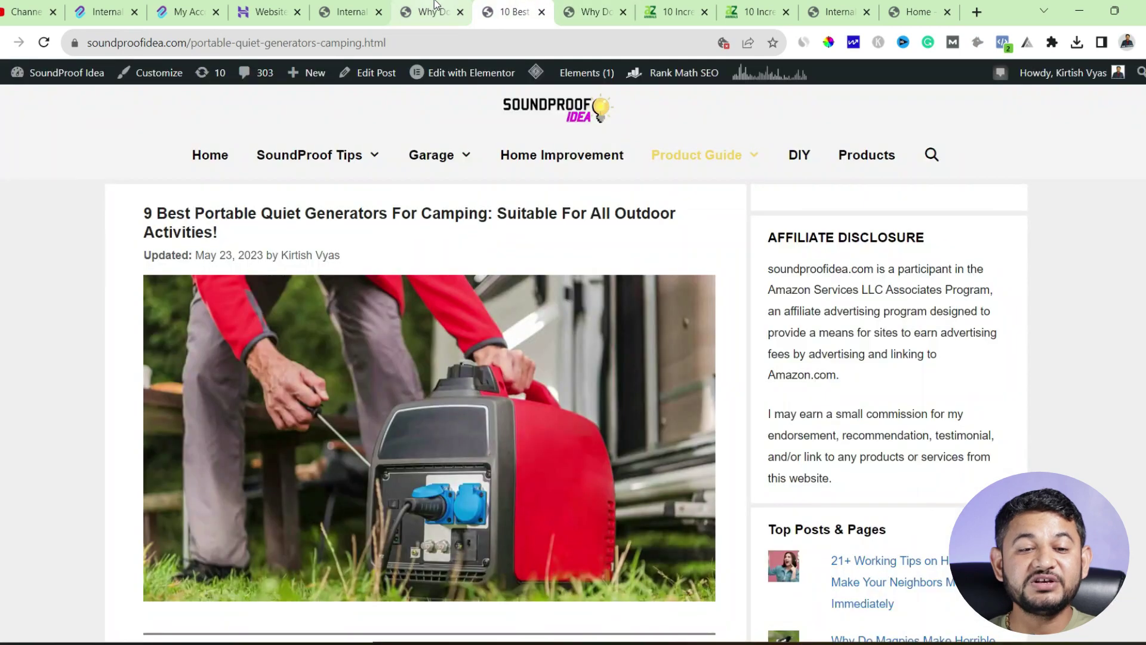
left_click(429, 12)
left_click(361, 8)
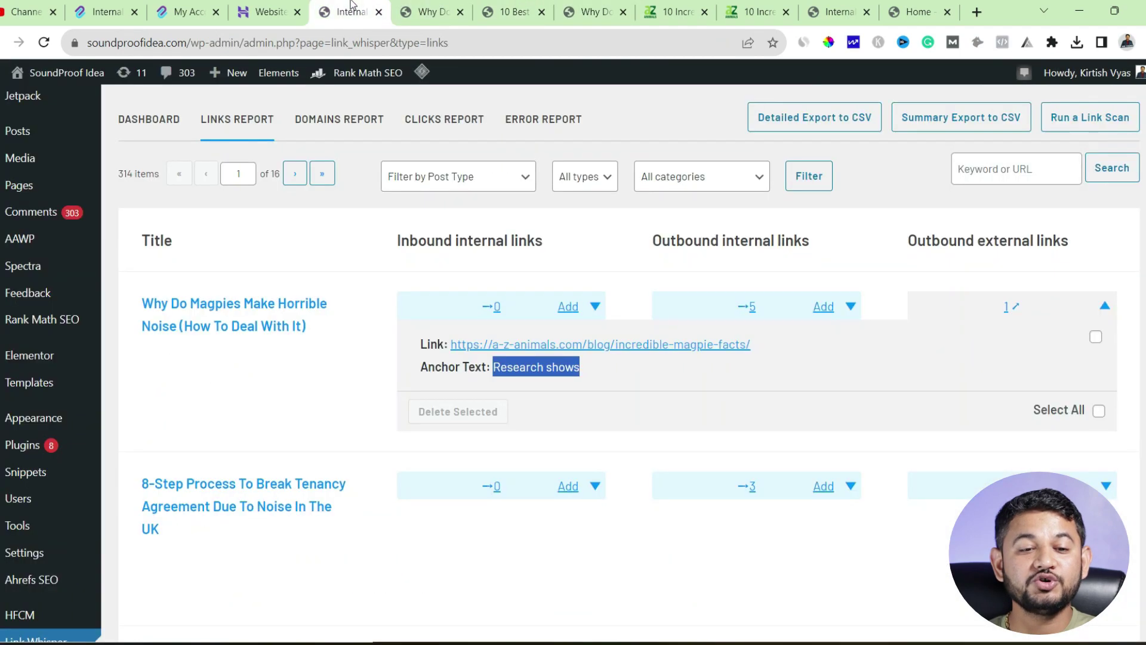
Collapse the magpie post's external links and open its inbound linking suggestions, going down to the suggested phrases.
left_click(1088, 316)
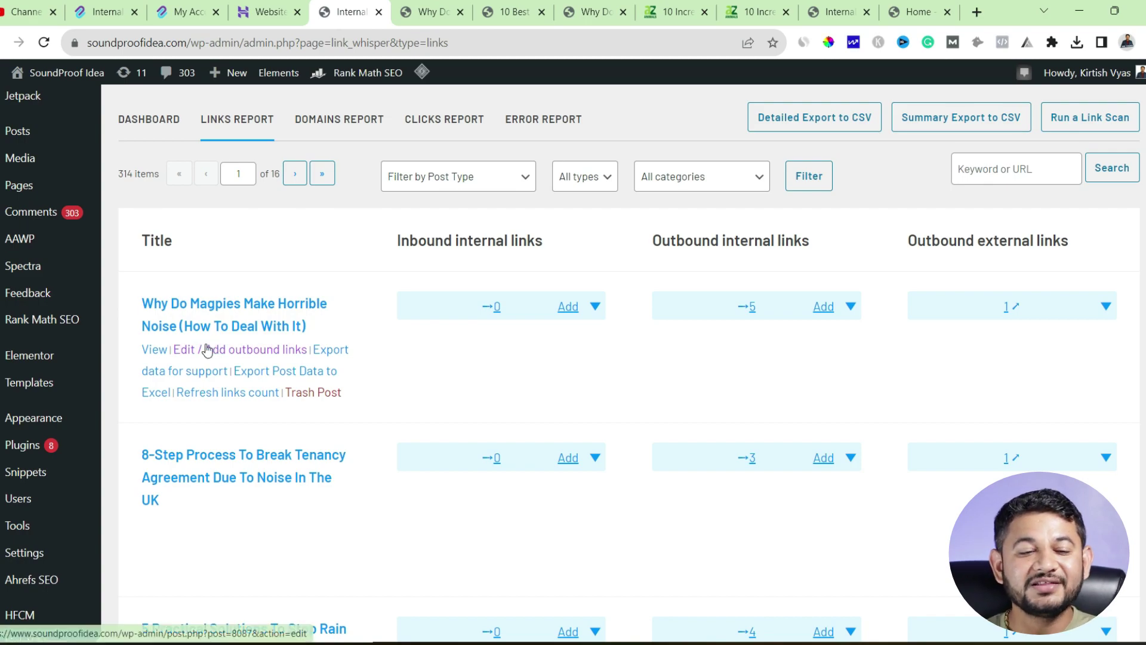
mouse_move(33, 160)
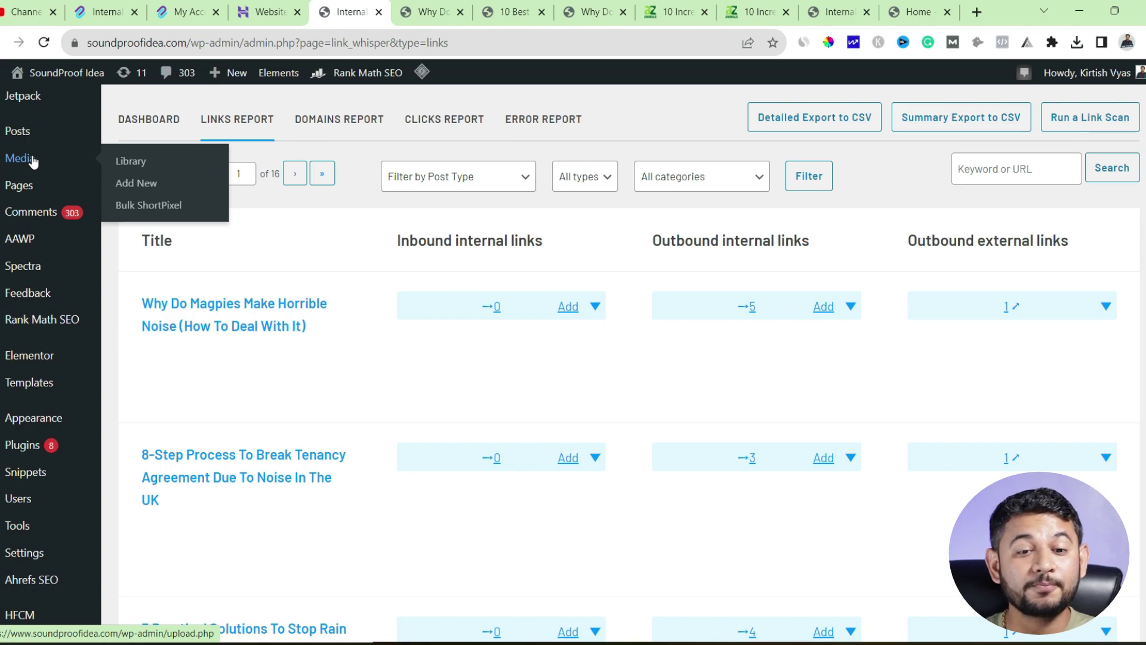
left_click(569, 306)
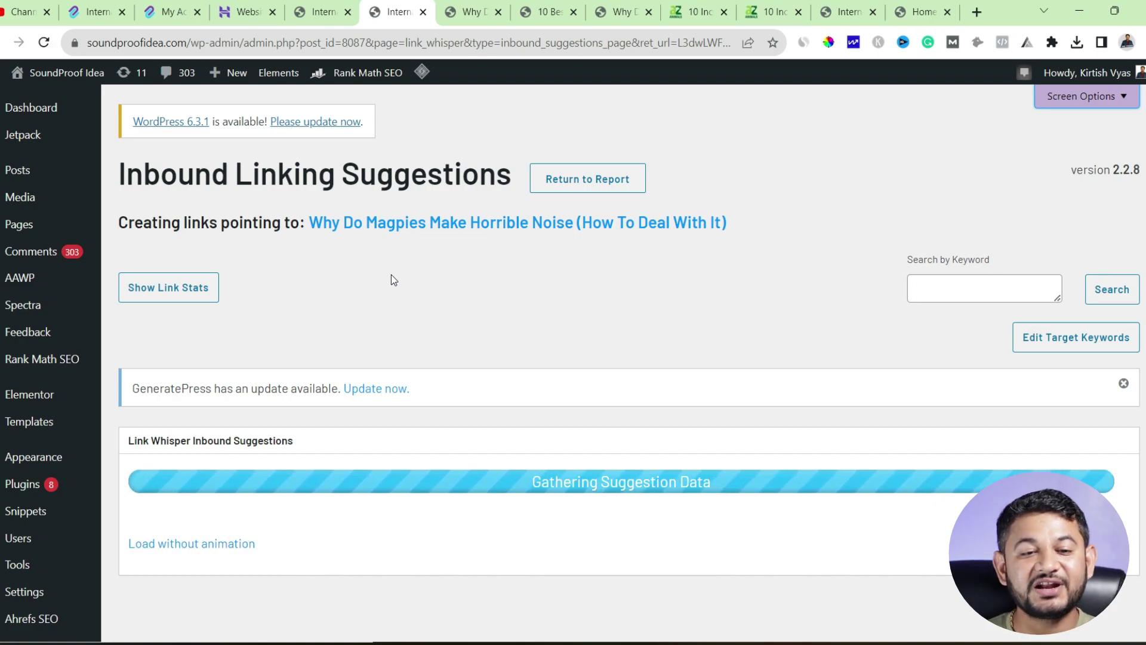
scroll(335, 230, "down", 2)
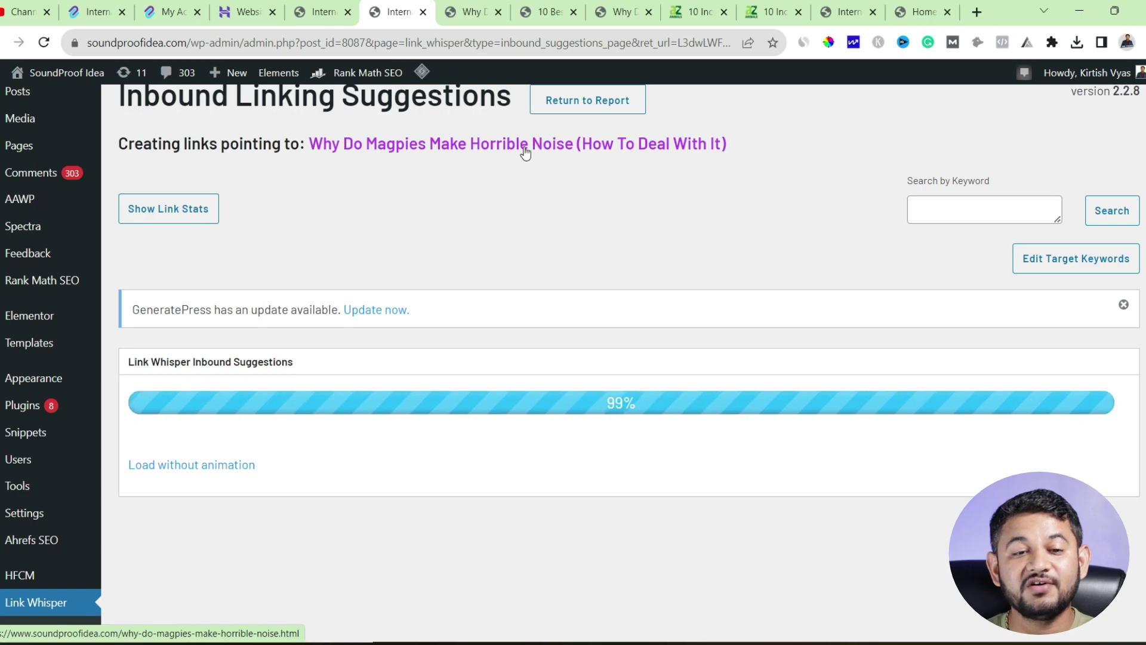
scroll(514, 432, "down", 6)
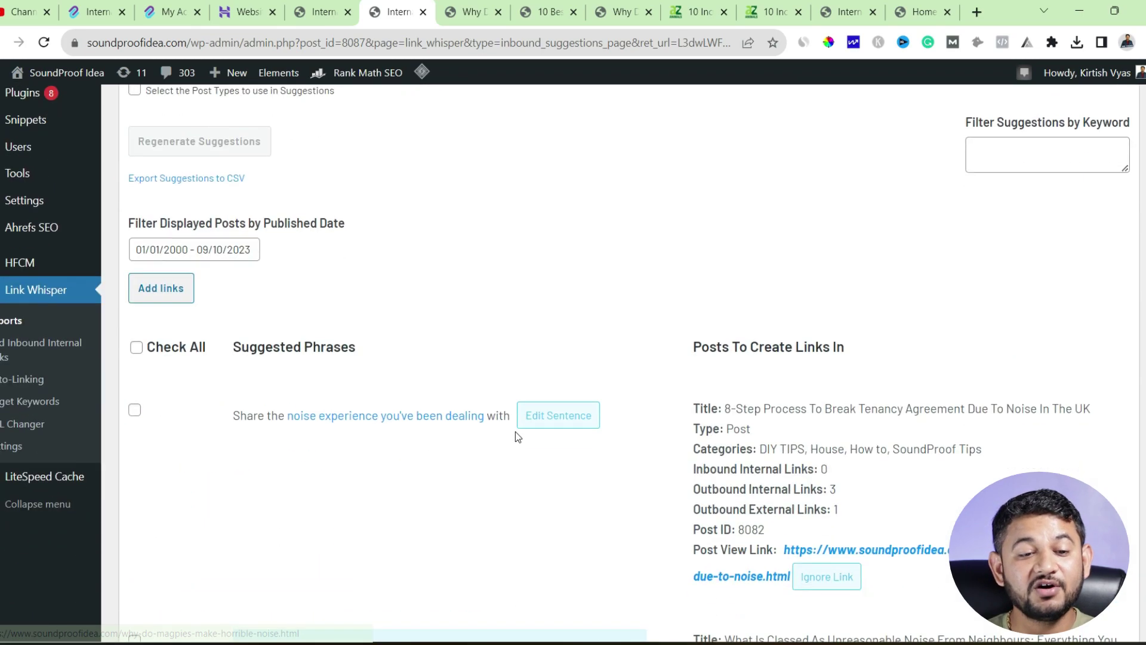
Review the suggested phrases for the magpie post and open the published post about unreasonable noise from neighbours in a new tab.
scroll(515, 429, "down", 3)
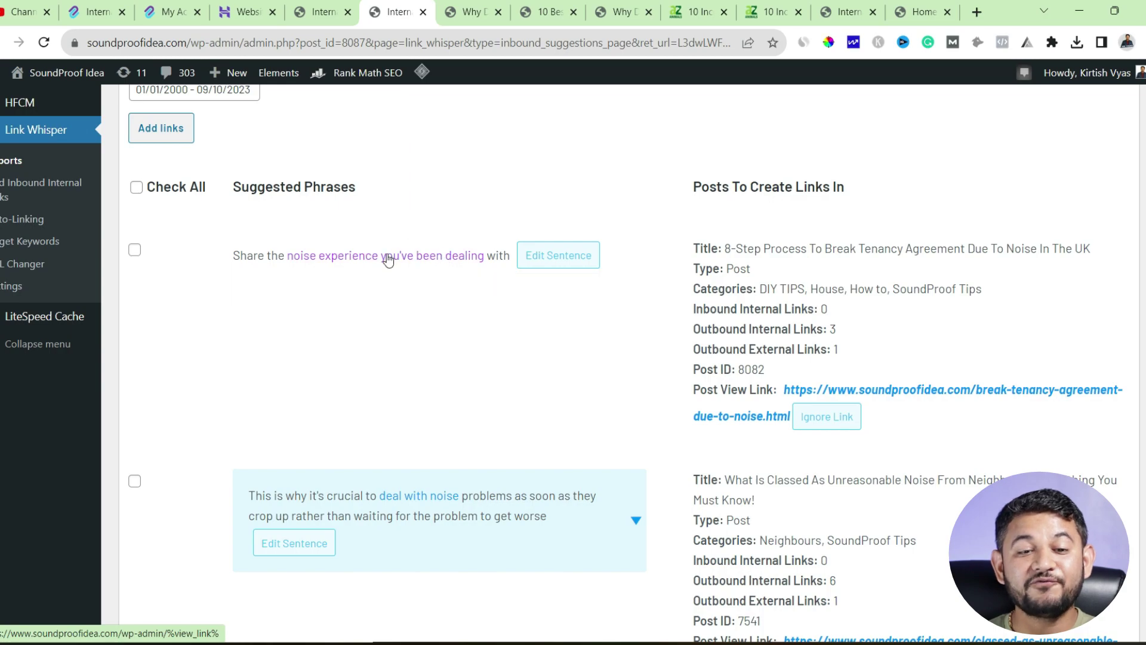
left_click(135, 253)
scroll(813, 496, "down", 4)
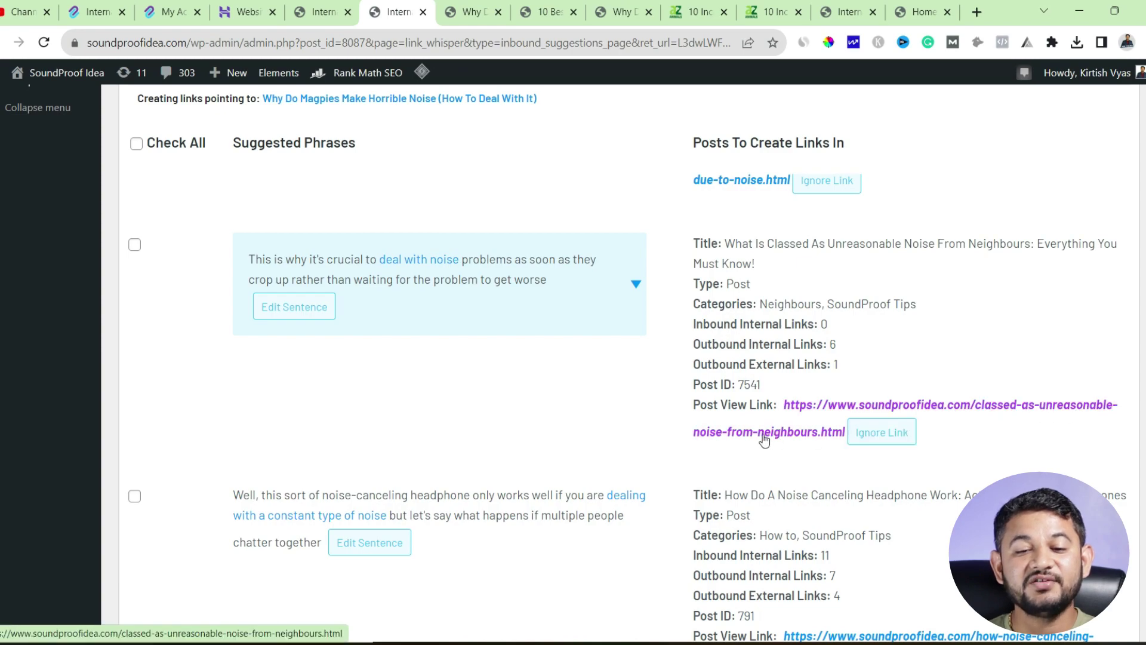
scroll(859, 440, "up", 3)
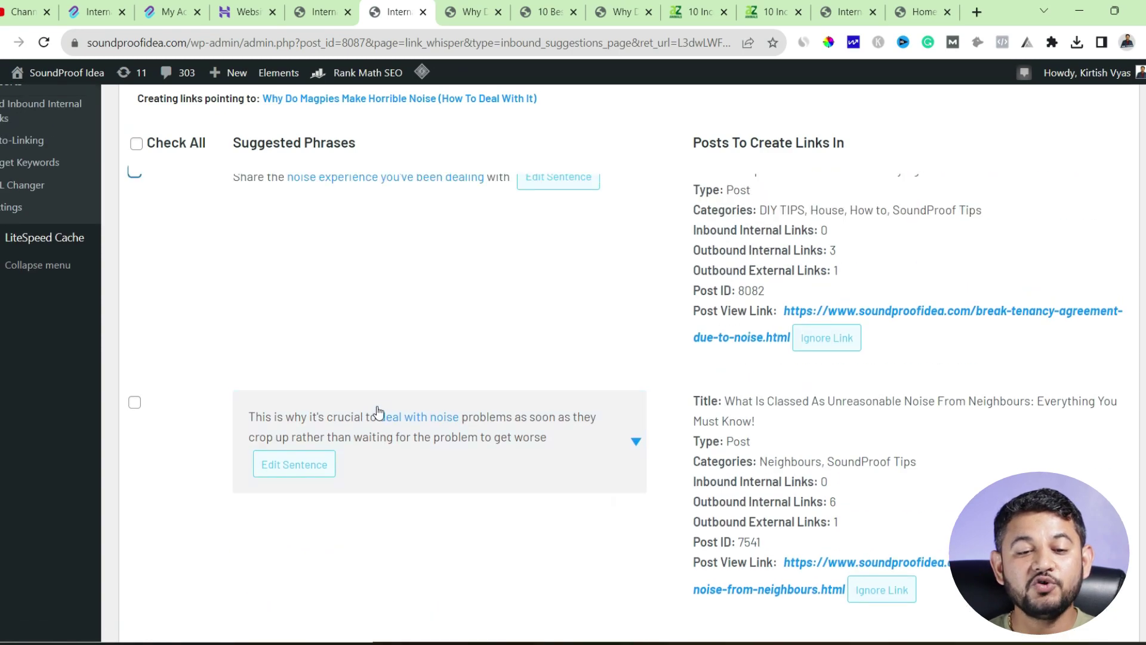
right_click(830, 564)
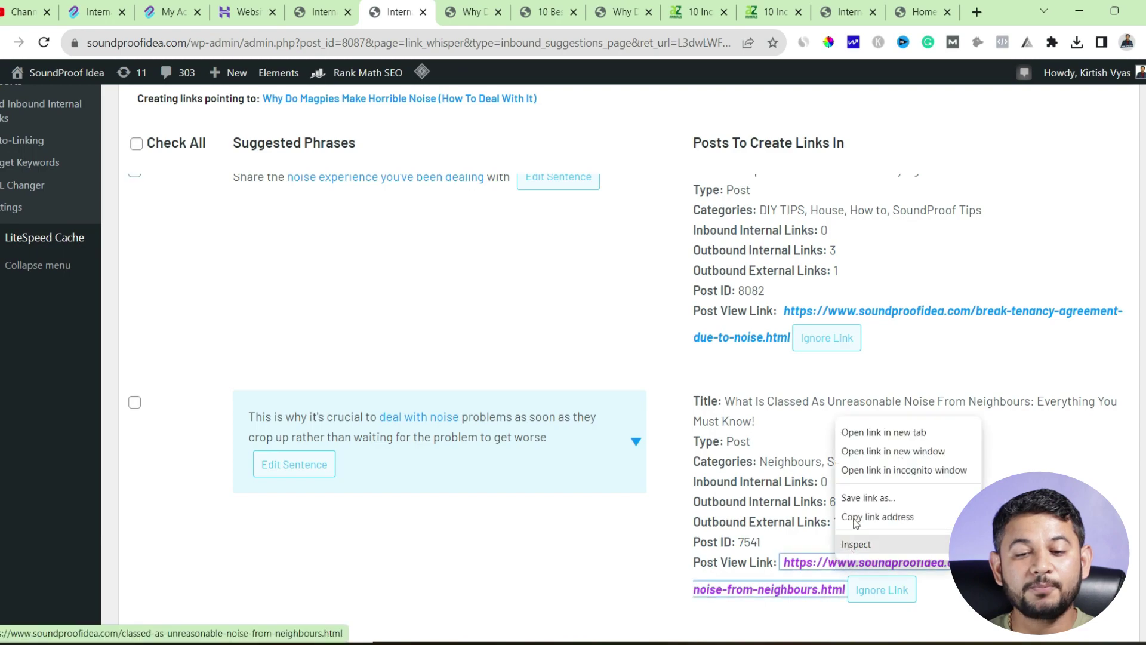
left_click(870, 434)
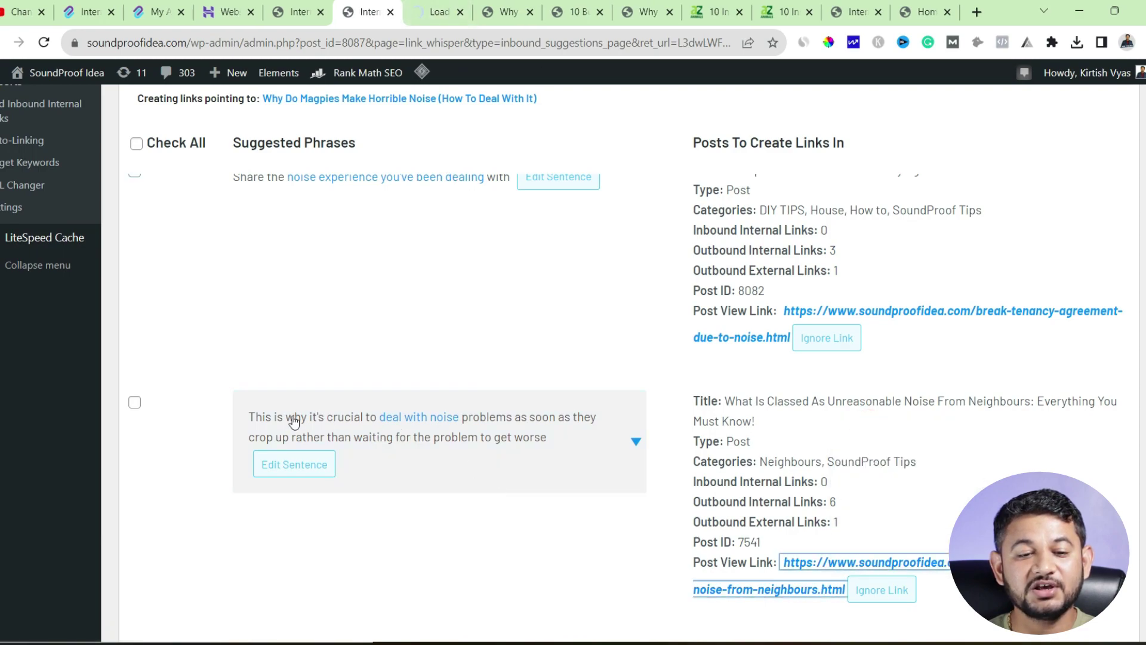
Expand the unreasonable-noise suggestion, copy its phrase "deal with noise", and locate and highlight that phrase in the published article.
left_click(410, 418)
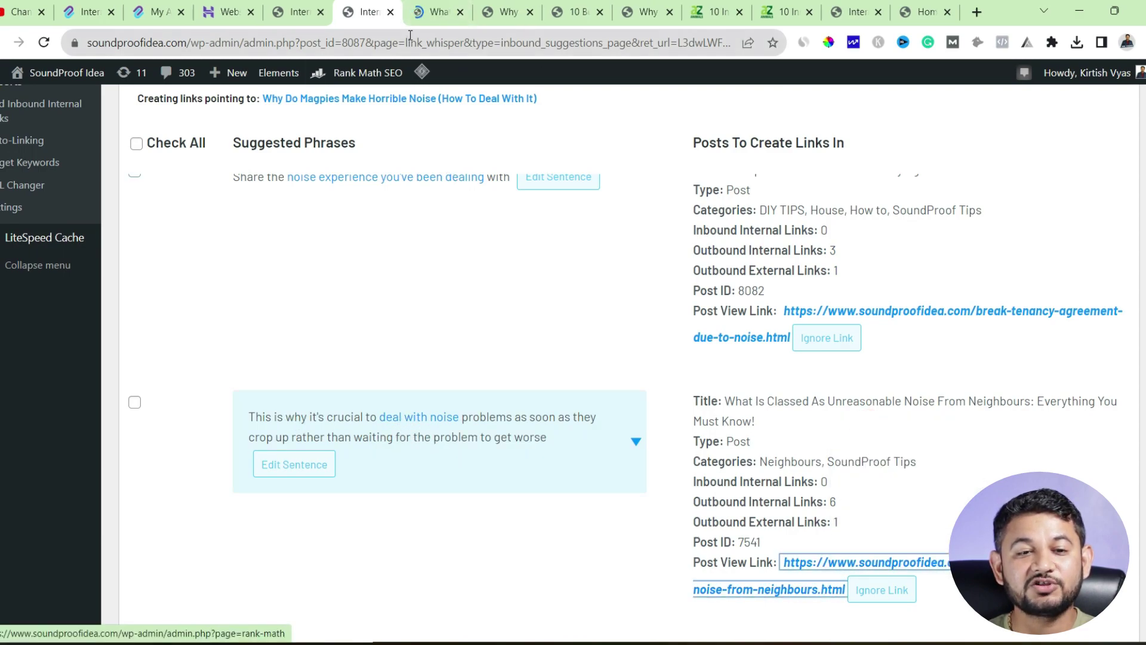
left_click_drag(380, 416, 459, 417)
key("ctrl+c")
left_click(430, 9)
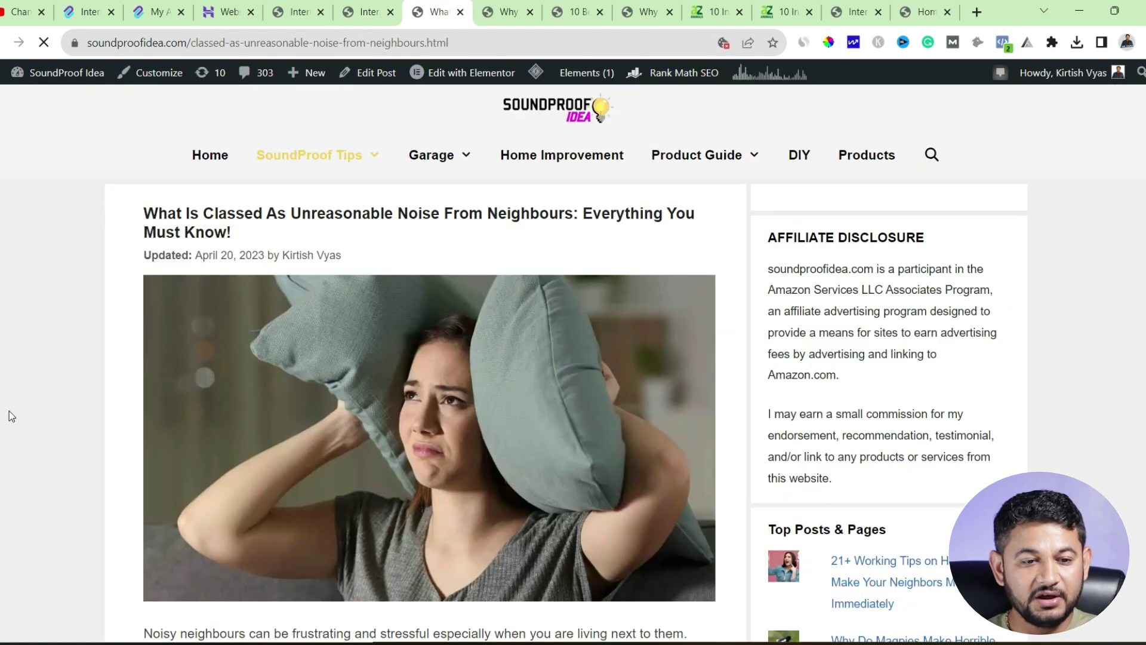
left_click(11, 409)
key("ctrl+f")
key("ctrl+v")
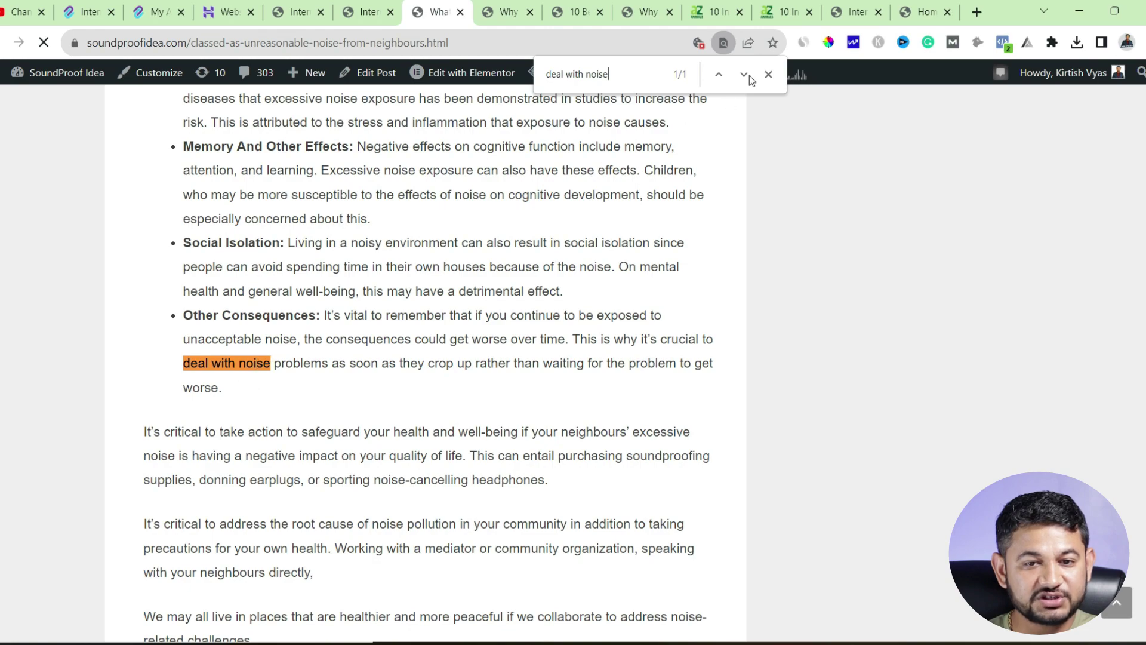
left_click(770, 75)
left_click(274, 382)
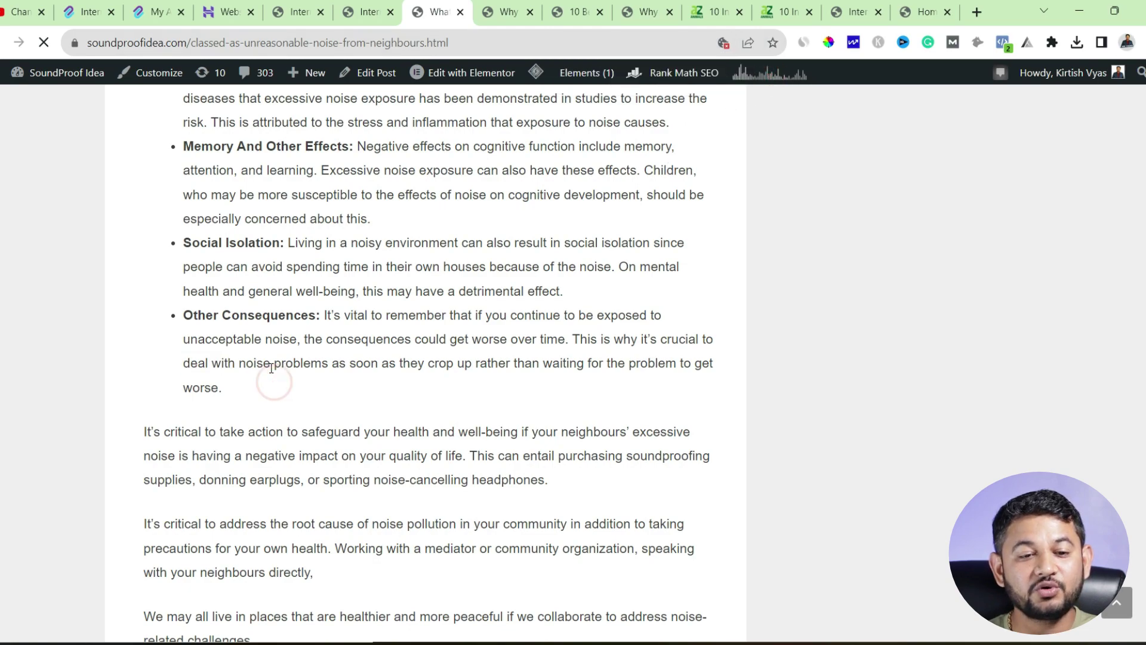
left_click_drag(270, 366, 193, 363)
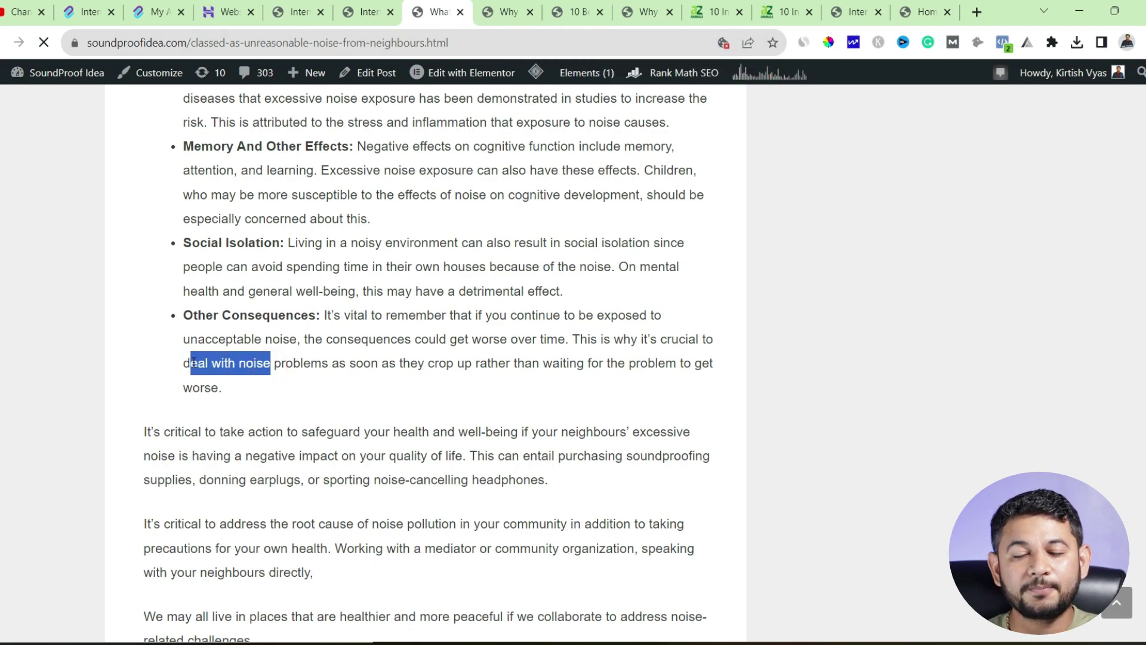
Return to the suggestions, tick the unreasonable-noise post's suggestion, and extend its anchor text to "deal with noise problems".
left_click(368, 7)
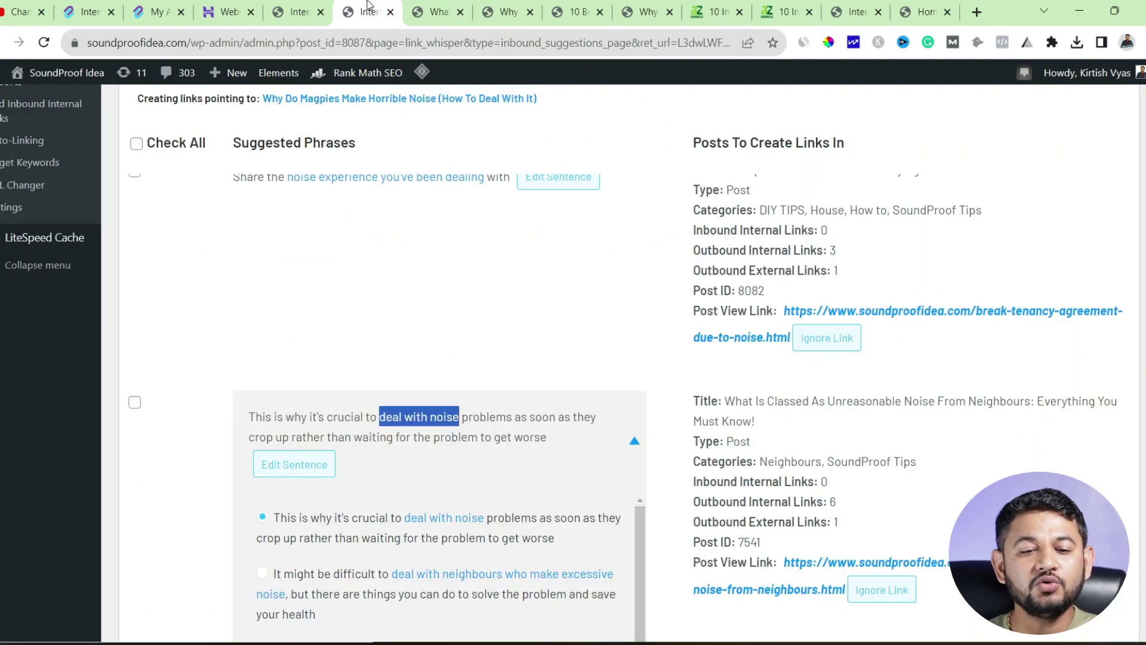
left_click(135, 406)
scroll(192, 473, "down", 1)
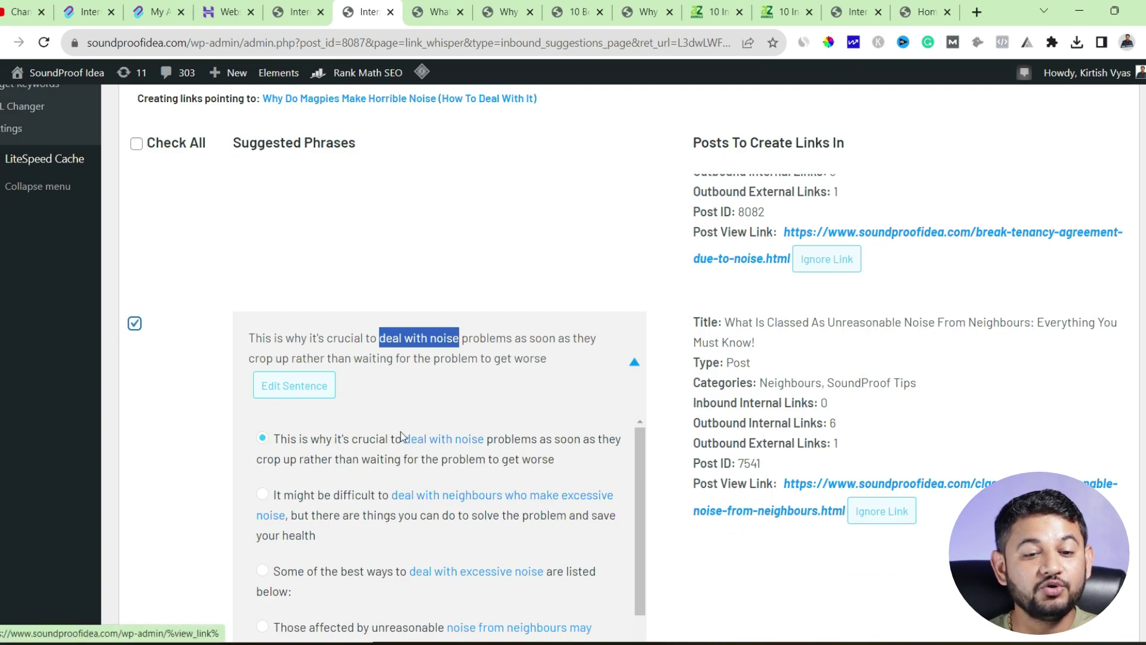
scroll(441, 440, "up", 2)
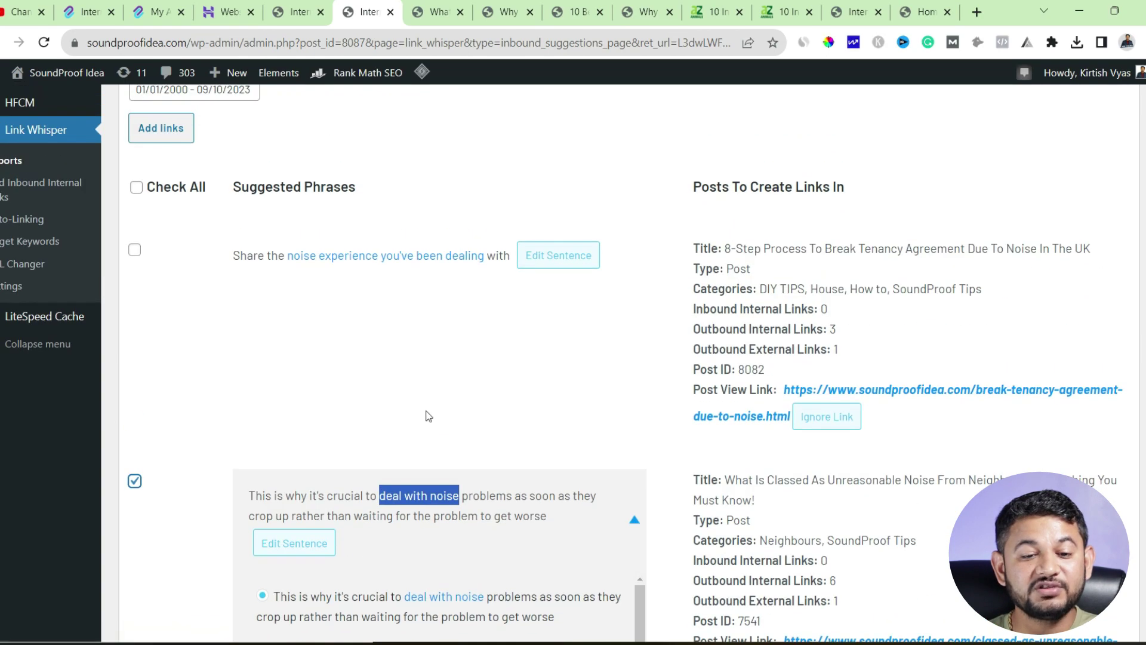
scroll(423, 430, "down", 4)
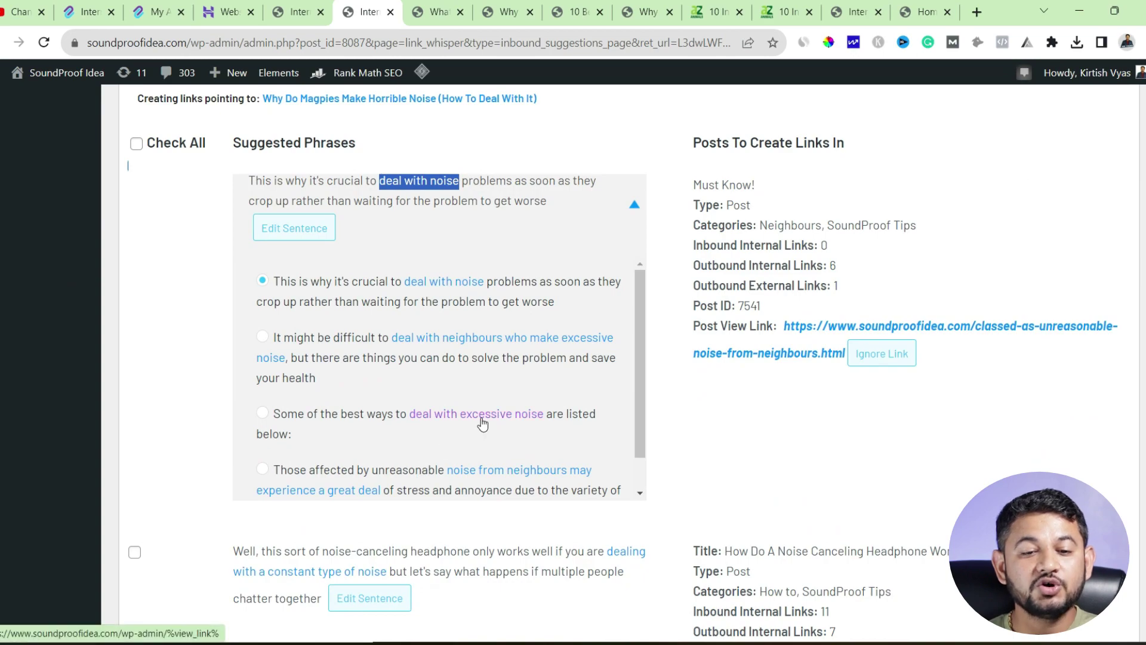
left_click(505, 285)
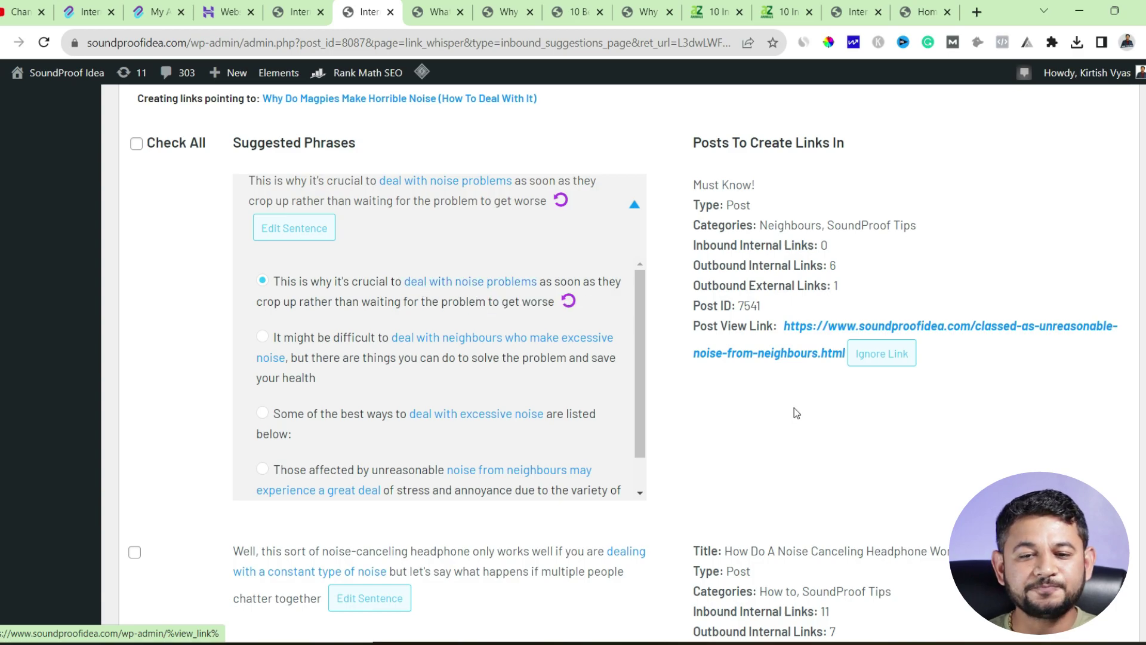
Try to add the suggested inbound links from the end of the suggestions list.
scroll(795, 424, "down", 15)
scroll(795, 423, "down", 5)
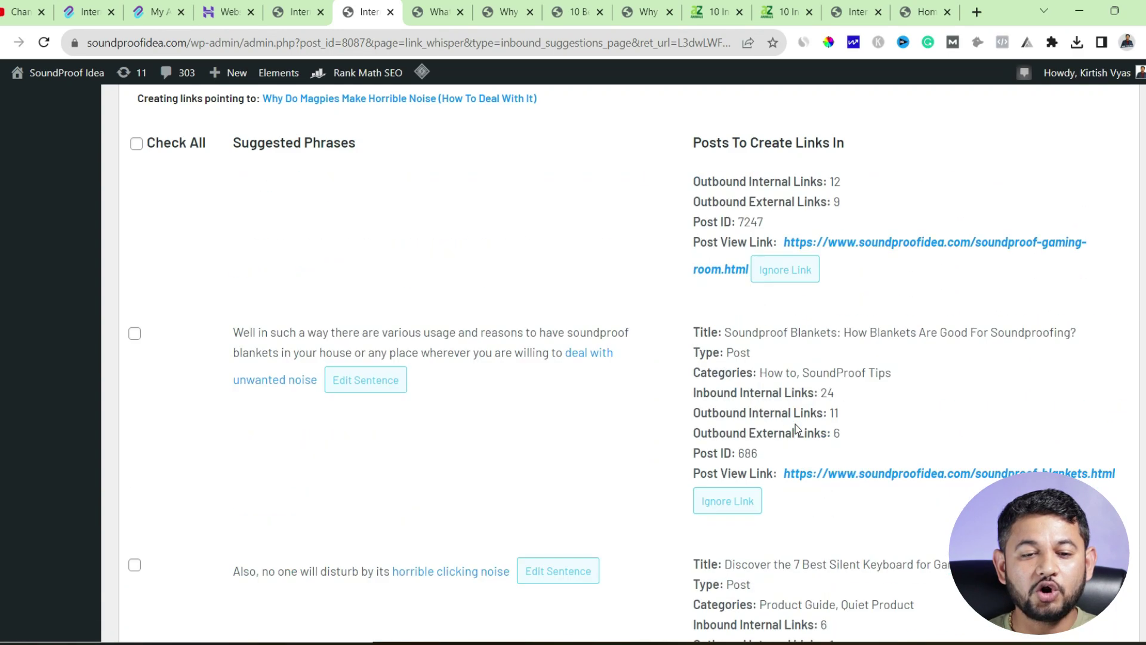
scroll(892, 394, "down", 4)
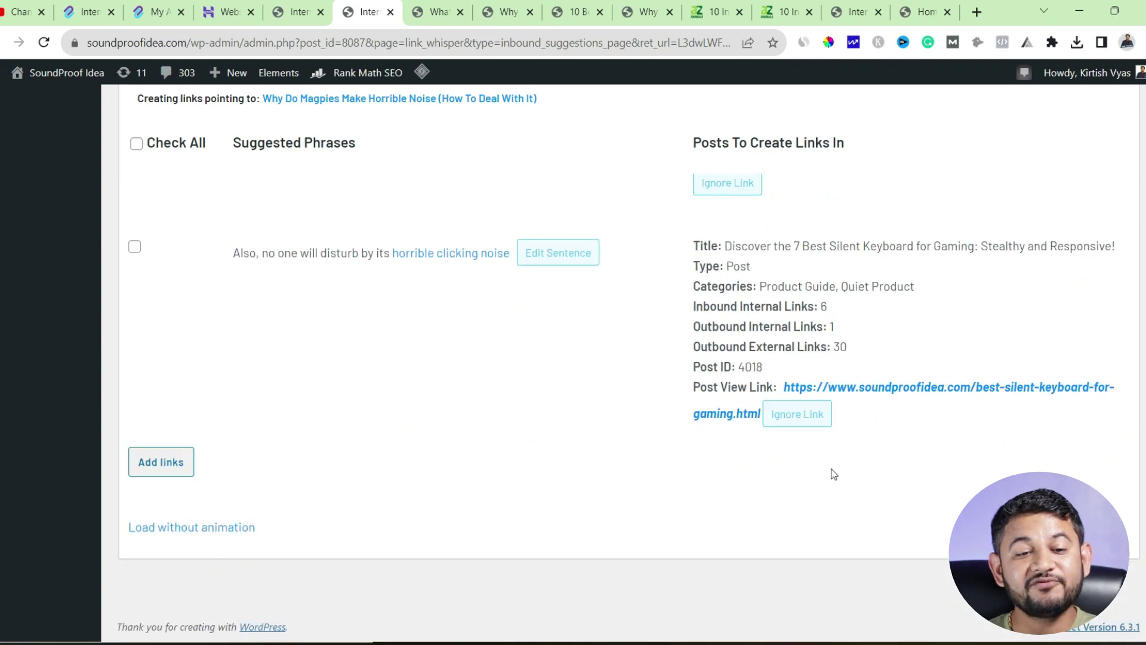
left_click(141, 465)
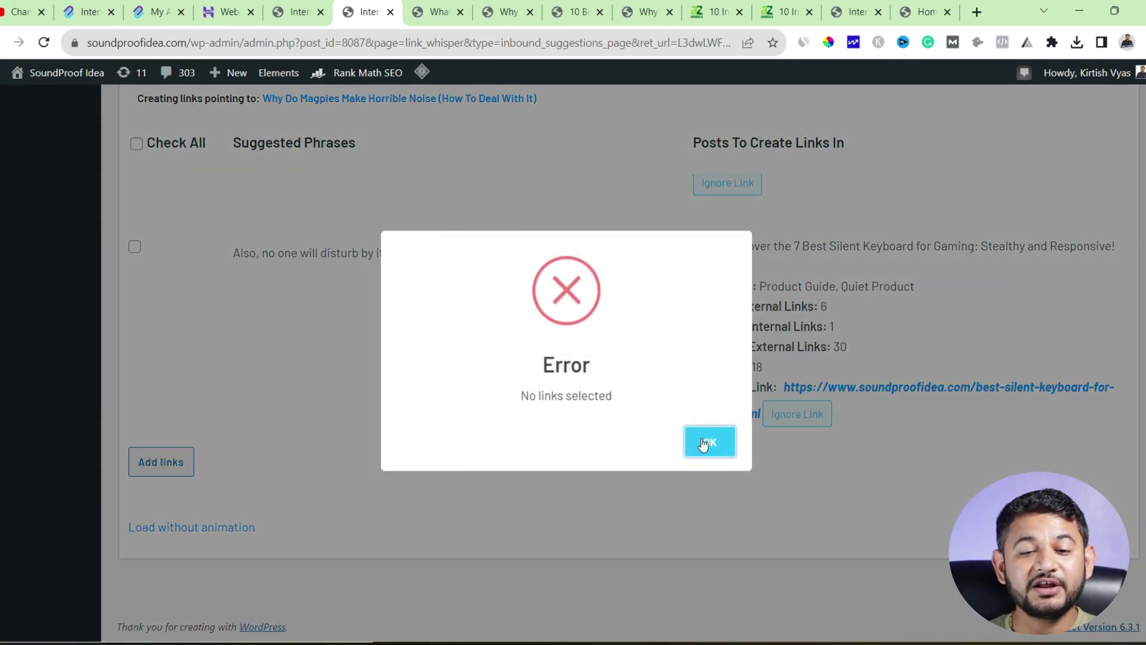
left_click(703, 443)
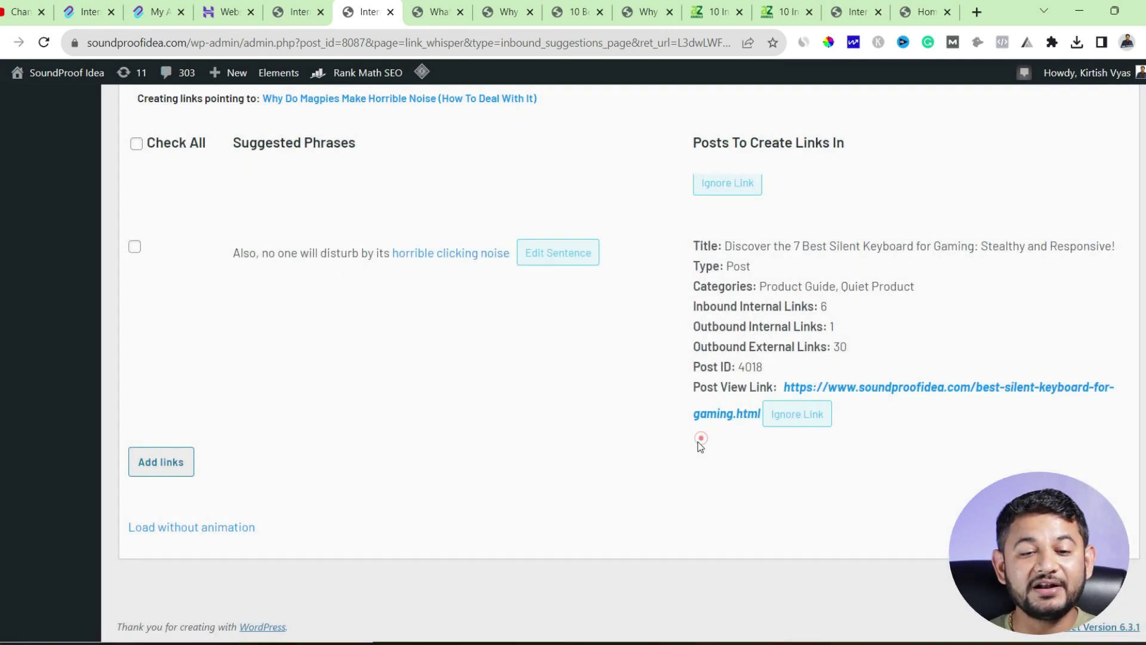
Tick the "deal with noise" suggestion from the California noise protection law post and add it as a link to the magpie post.
scroll(234, 477, "up", 10)
scroll(235, 475, "up", 8)
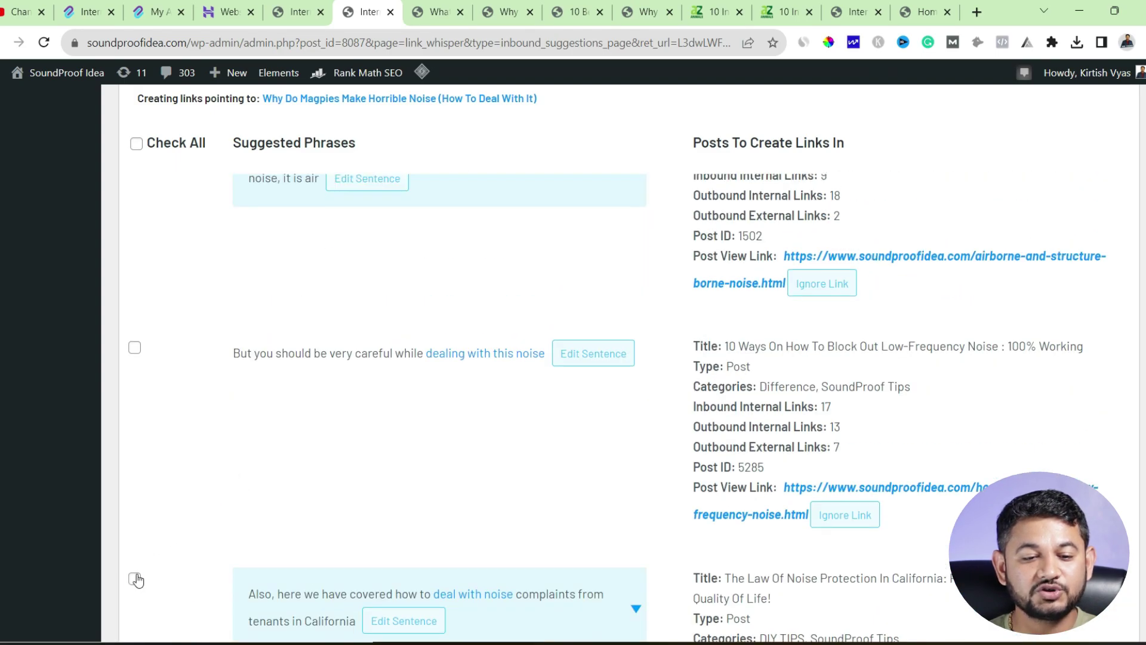
left_click(135, 579)
scroll(134, 568, "down", 15)
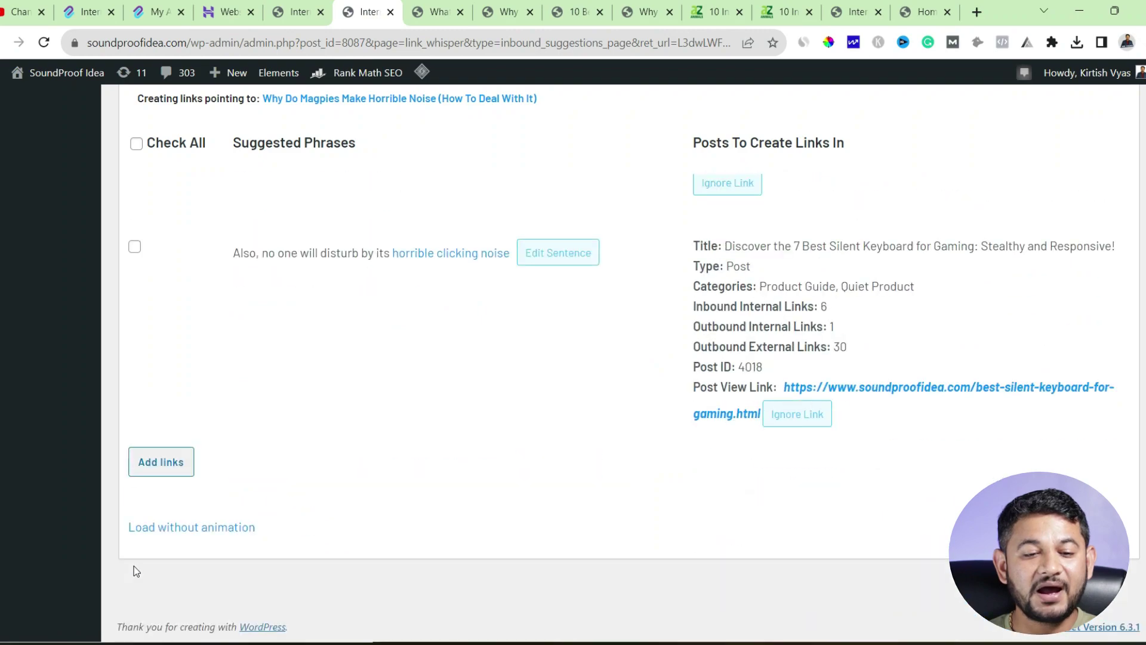
left_click(158, 459)
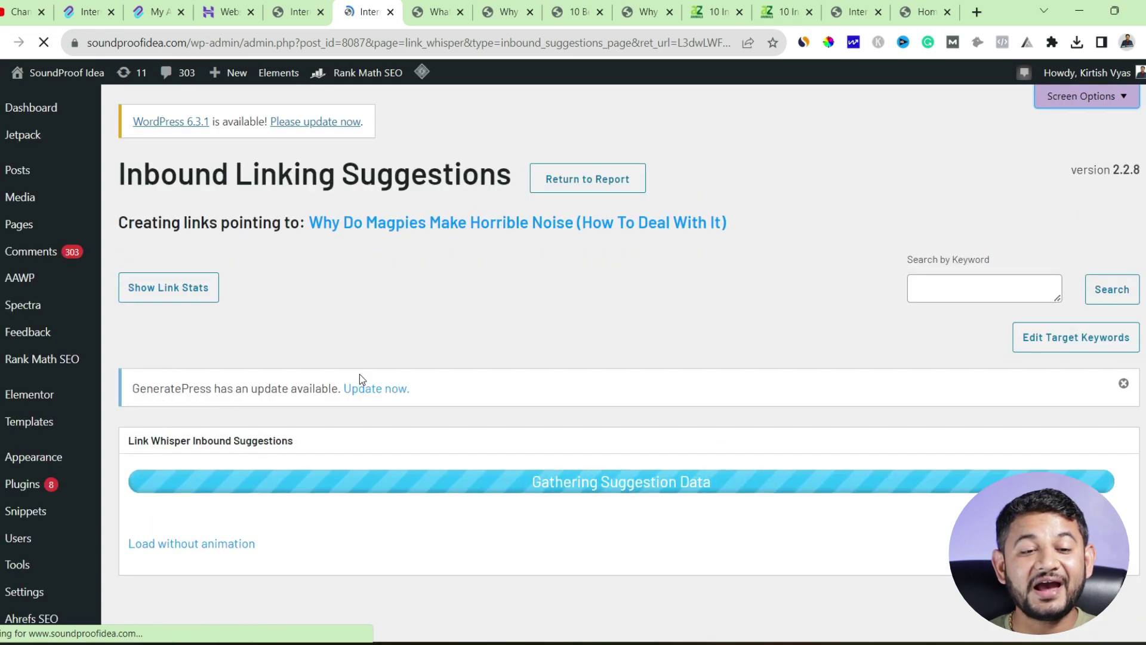
scroll(740, 457, "down", 5)
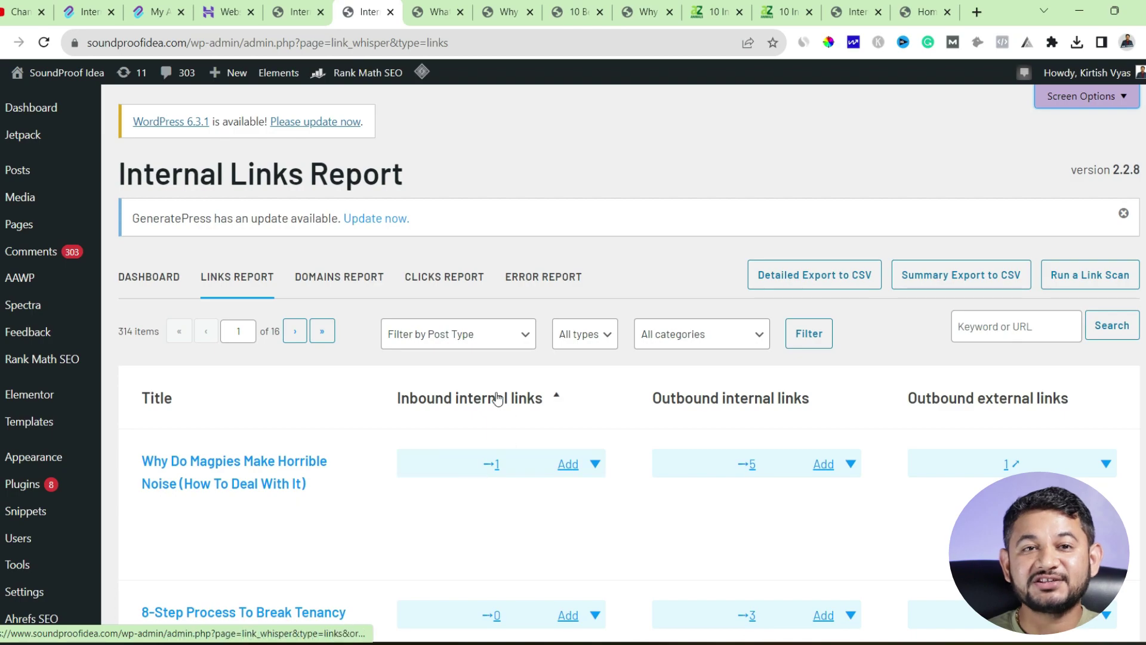
Expand the magpie post's inbound internal links in the Links Report and open the California law origin post in a new tab.
left_click(595, 464)
scroll(596, 463, "down", 3)
left_click_drag(537, 345, 810, 362)
left_click(644, 404)
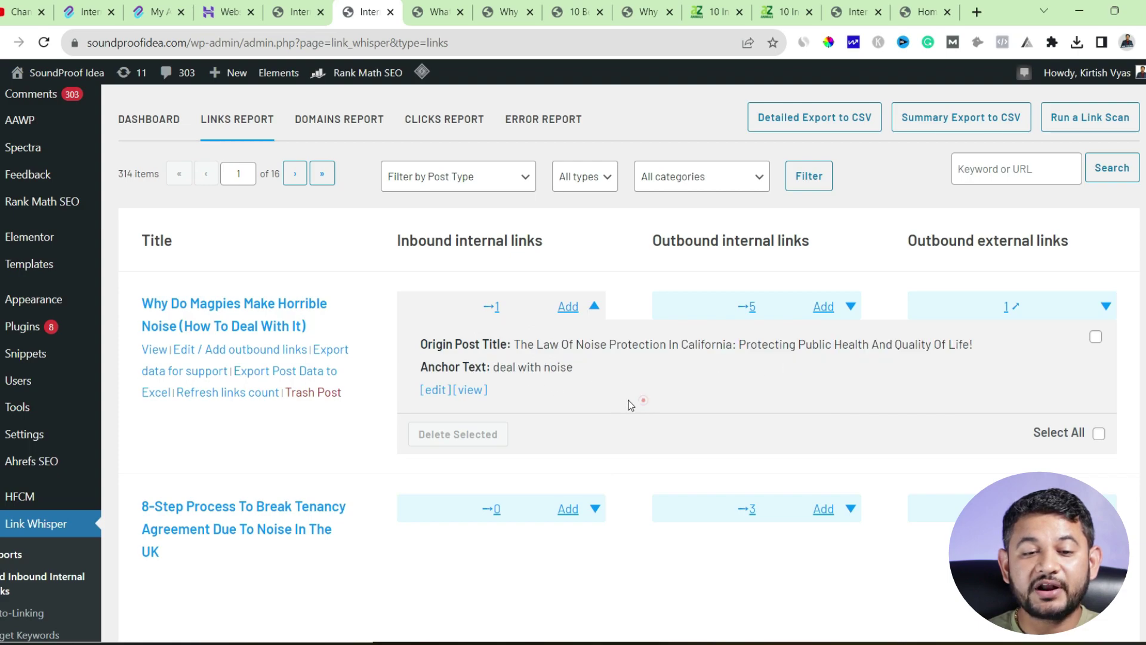
right_click(469, 389)
key("Escape")
left_click(495, 406)
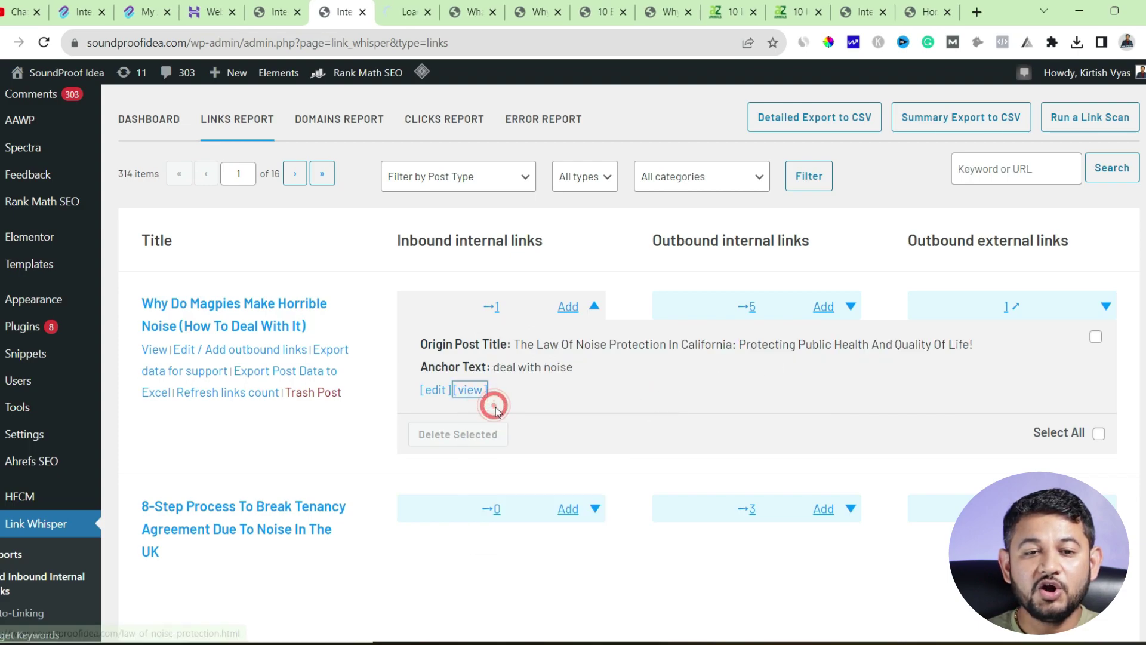
Copy the inbound link's anchor text "deal with noise" and find it in the published California law article.
left_click_drag(496, 368, 578, 370)
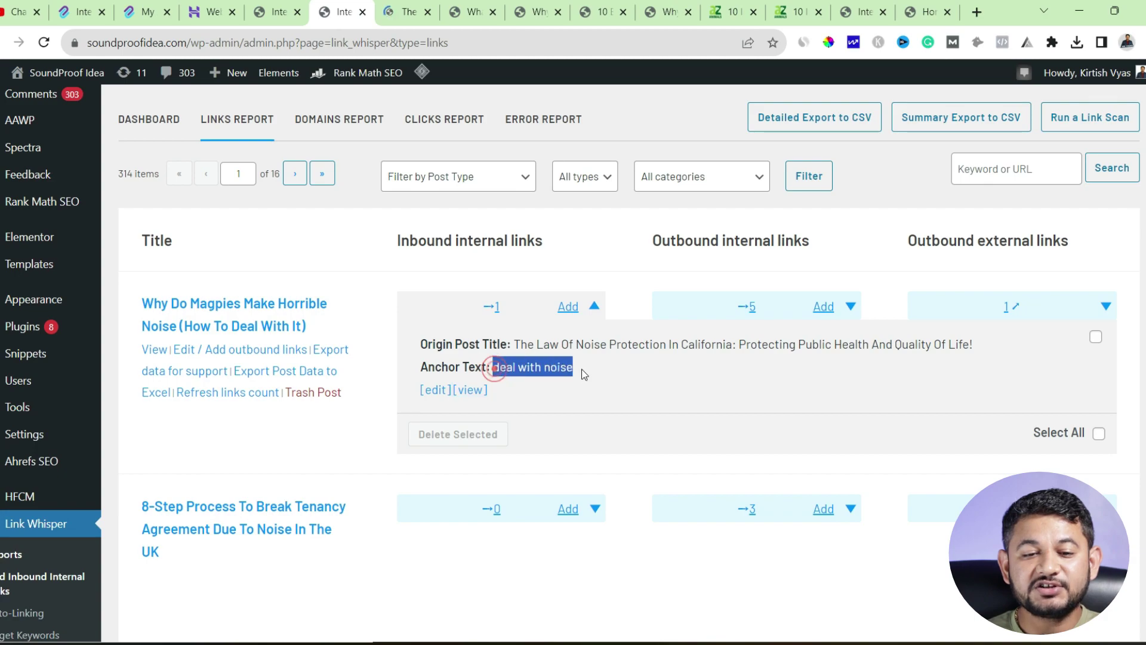
left_click(400, 7)
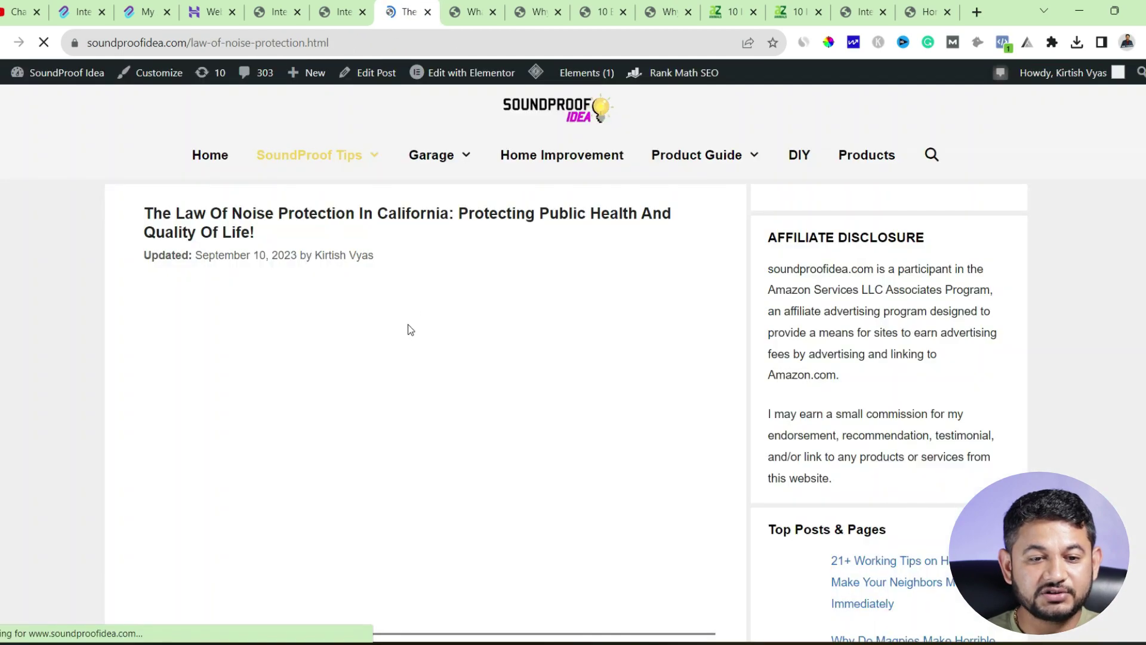
left_click(101, 345)
key("ctrl+f")
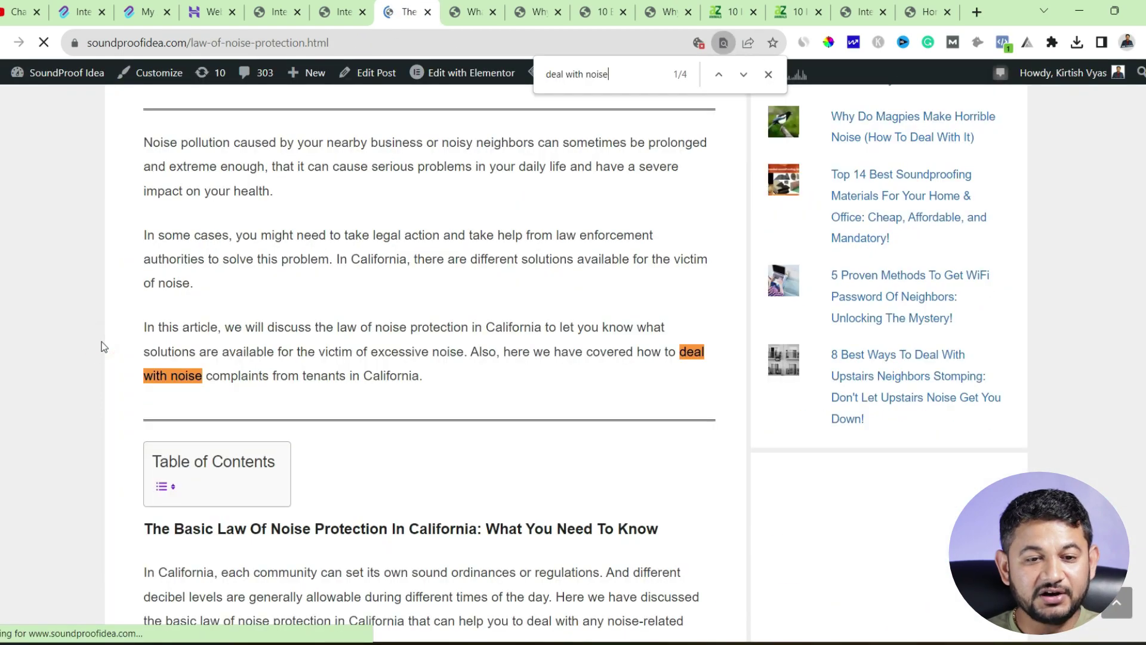
Close the text search, open the article's "deal with noise" link, and check the destination page's address and title.
left_click(258, 382)
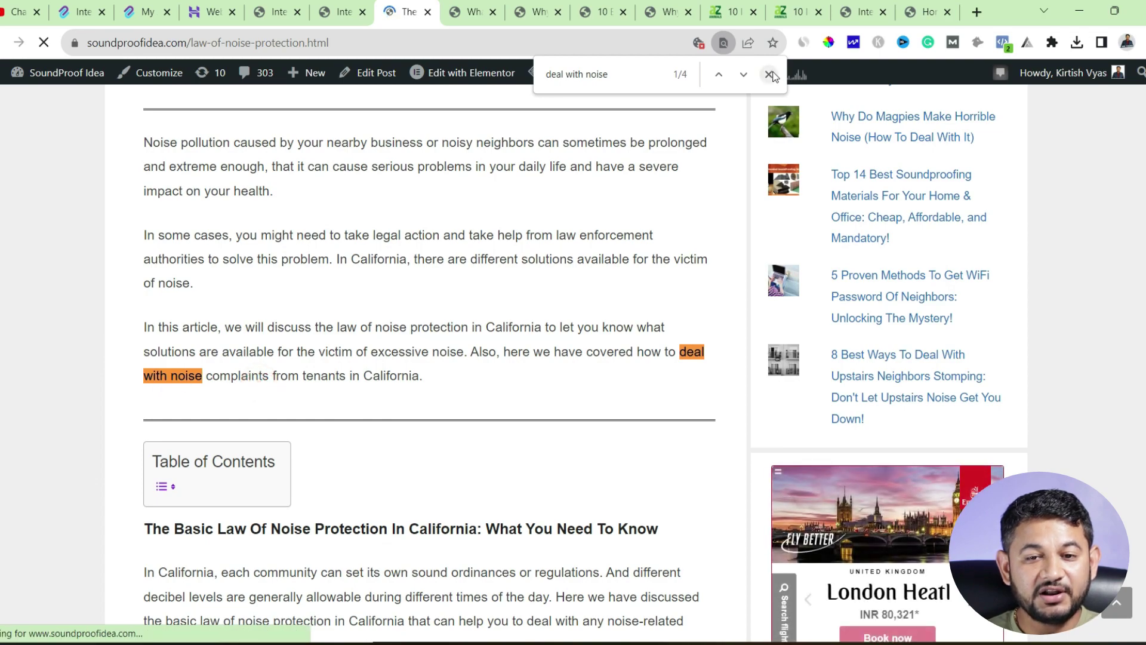
key("Escape")
left_click(684, 356)
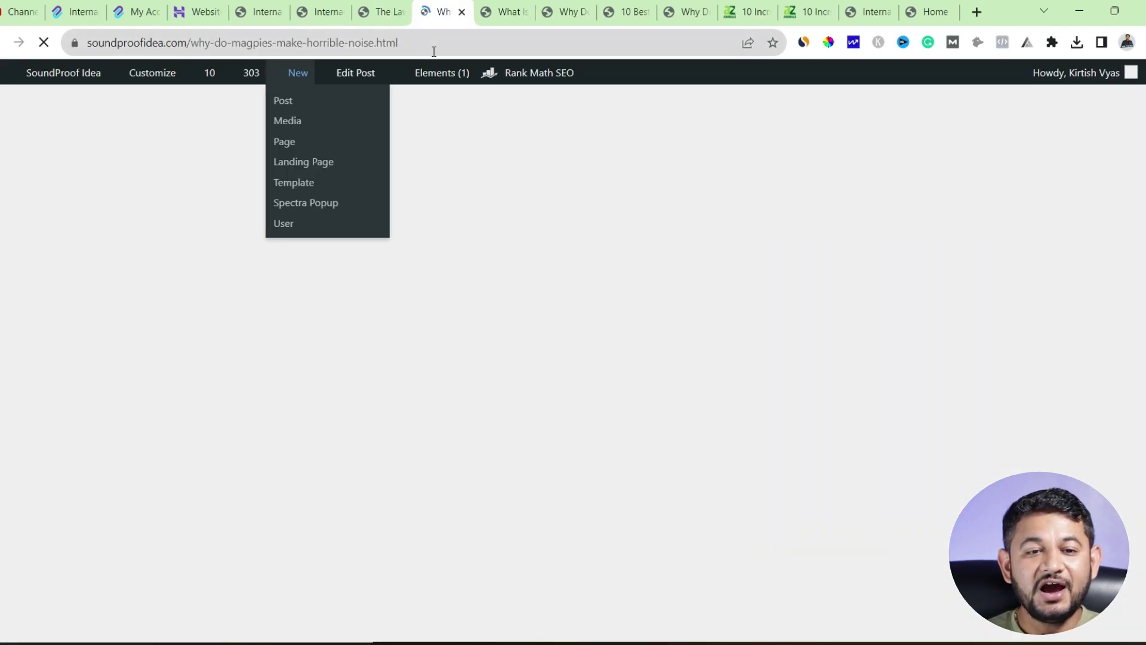
left_click_drag(451, 44, 134, 23)
left_click_drag(144, 214, 631, 222)
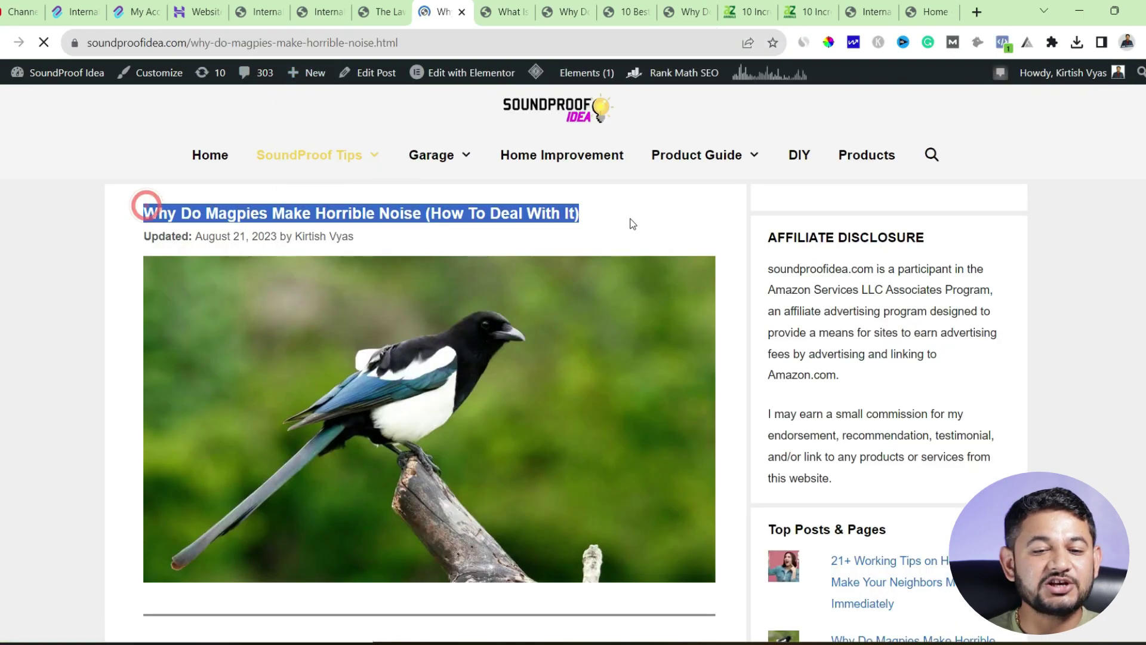
Return to the Links Report, open the California law post's editor in a new tab, and go back to browse the report's other posts.
left_click(382, 12)
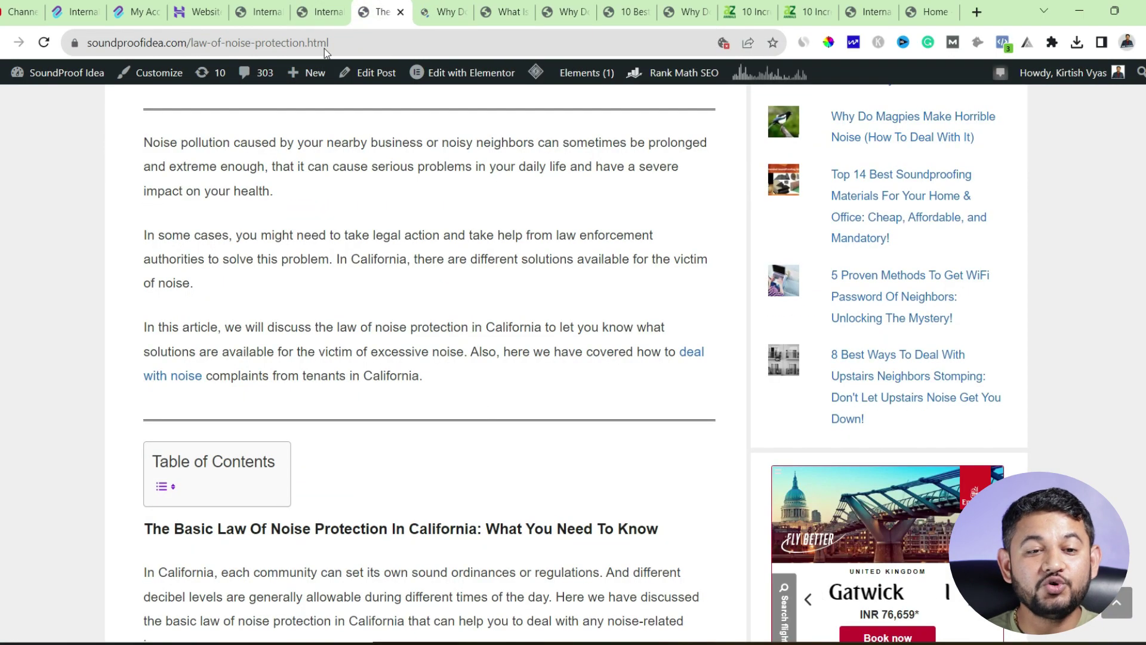
left_click(318, 8)
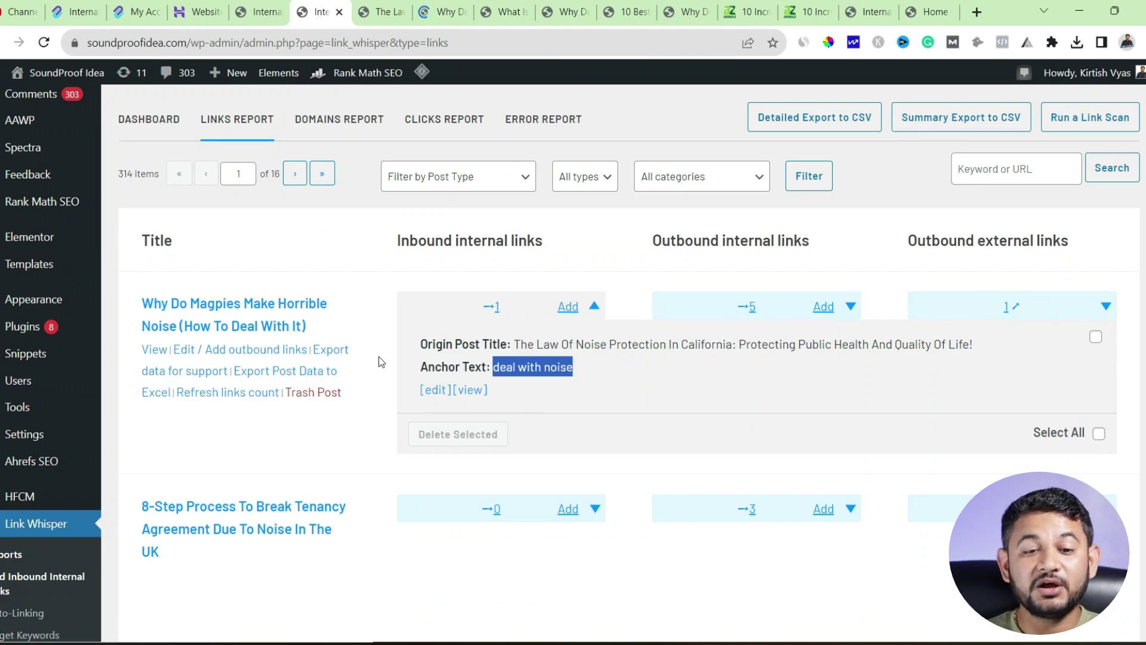
left_click(435, 390)
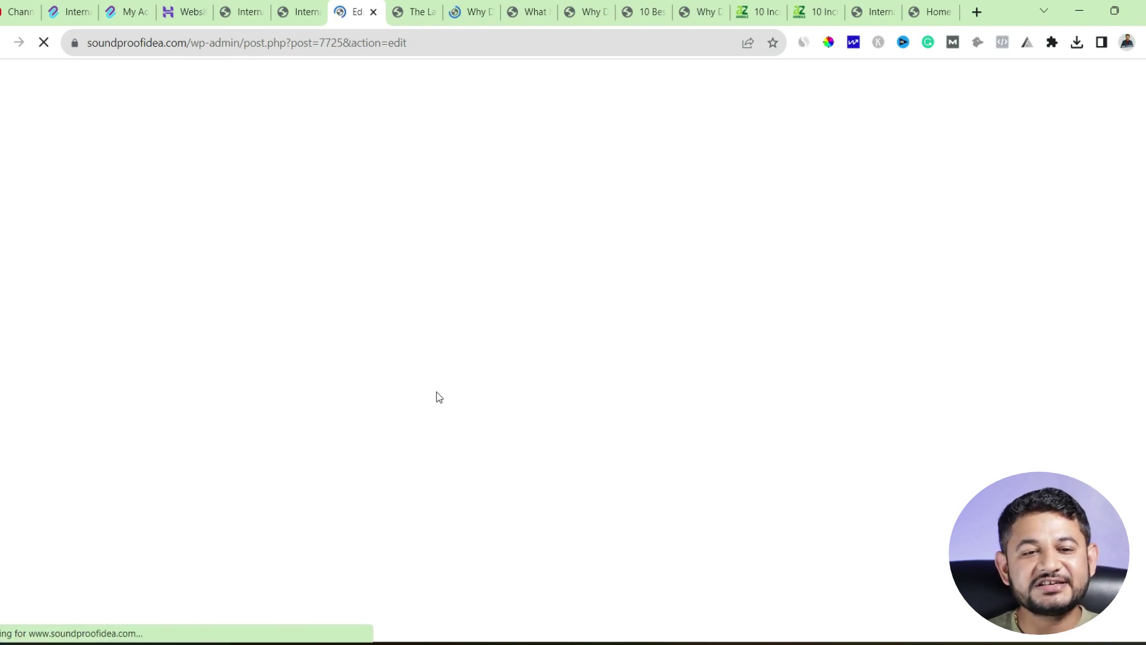
key("ctrl+shift+Tab")
key("ctrl+plus")
scroll(1055, 446, "down", 5)
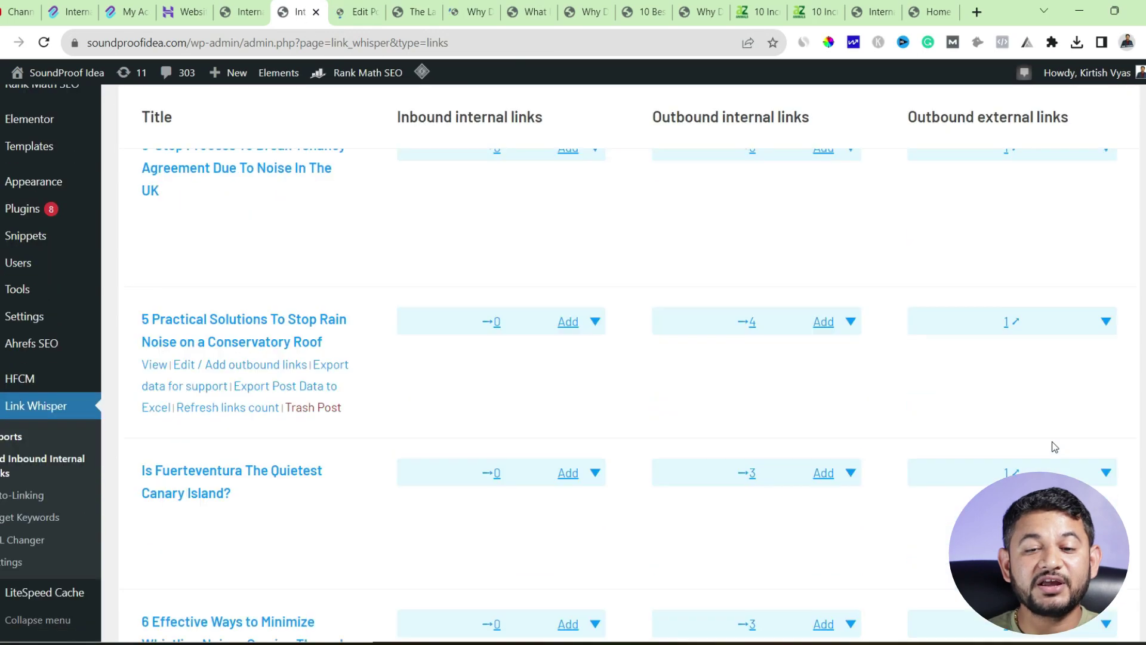
Open the Domains Report, expand amazon.com's list of links, and check the URL edit option of its plywood link.
scroll(1054, 447, "down", 2)
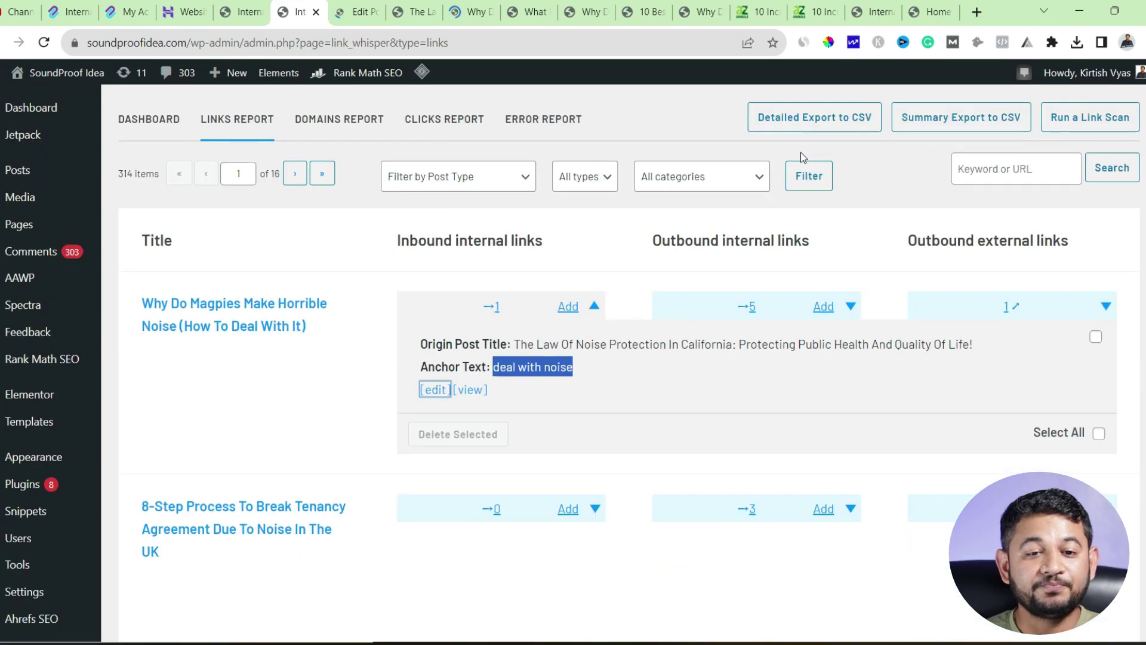
scroll(809, 173, "up", 4)
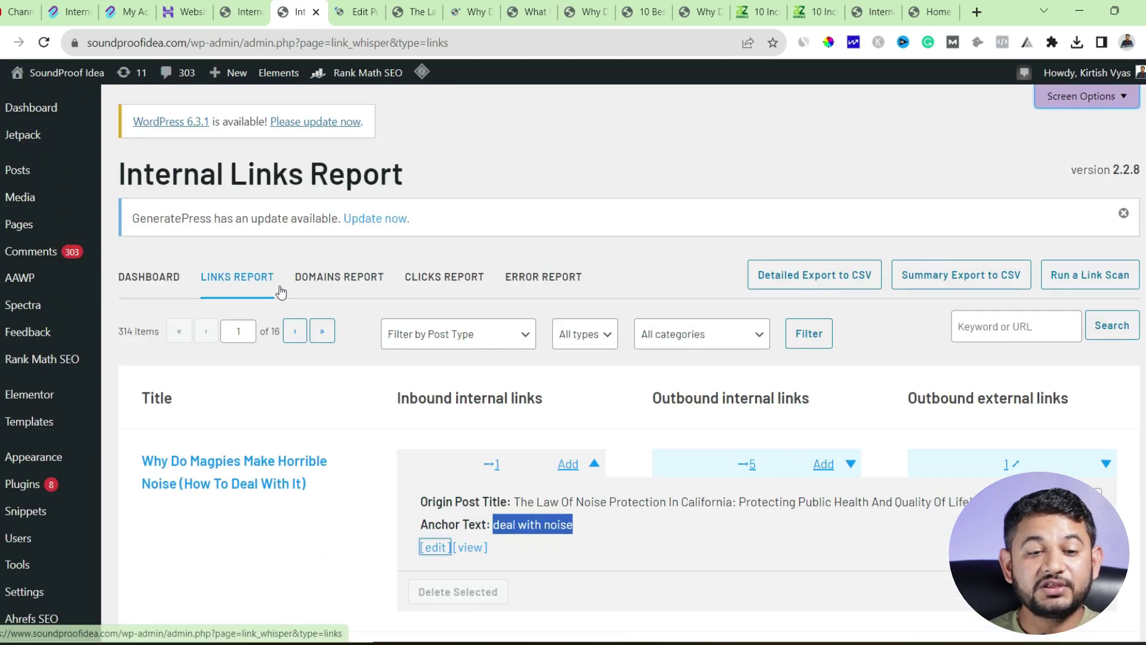
left_click(318, 288)
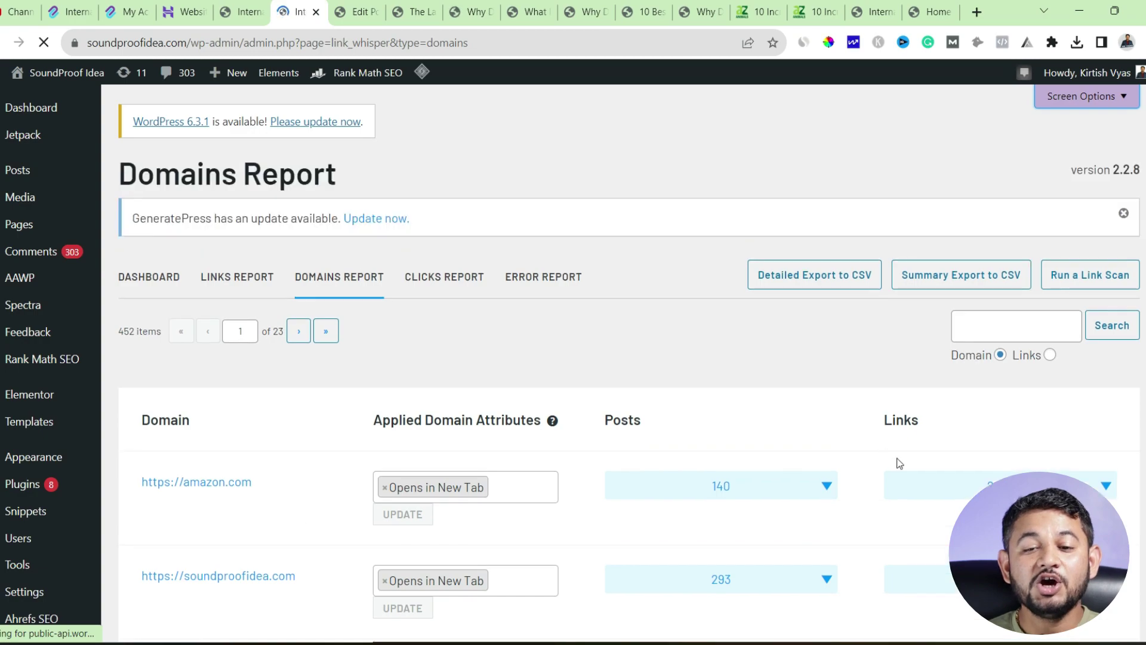
scroll(954, 478, "down", 4)
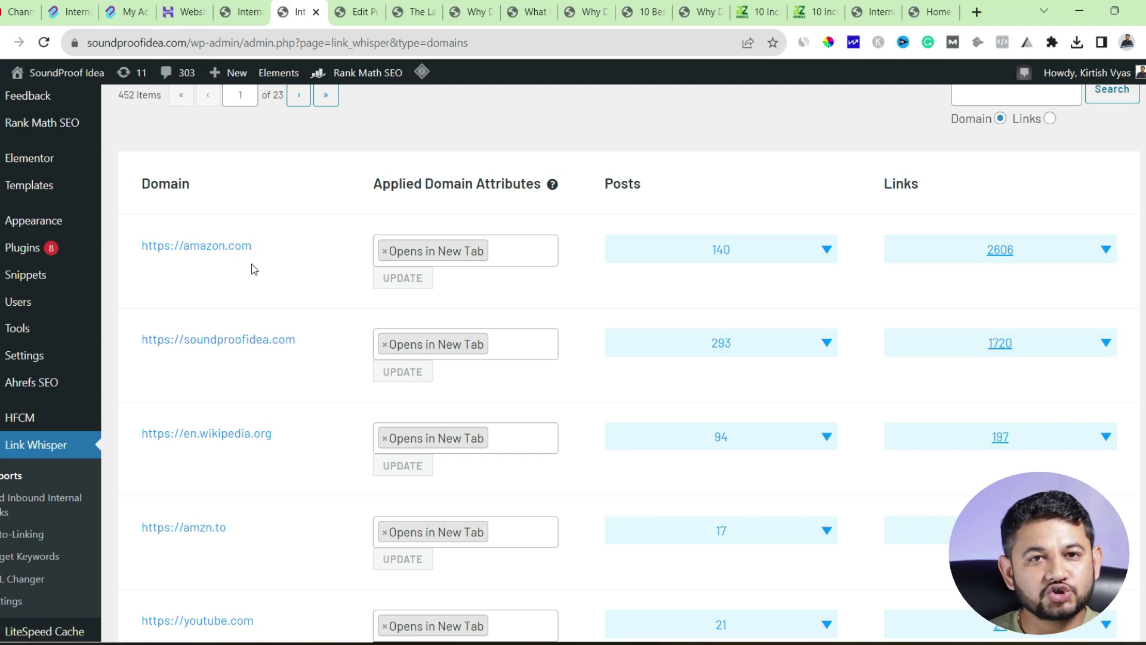
left_click(1098, 249)
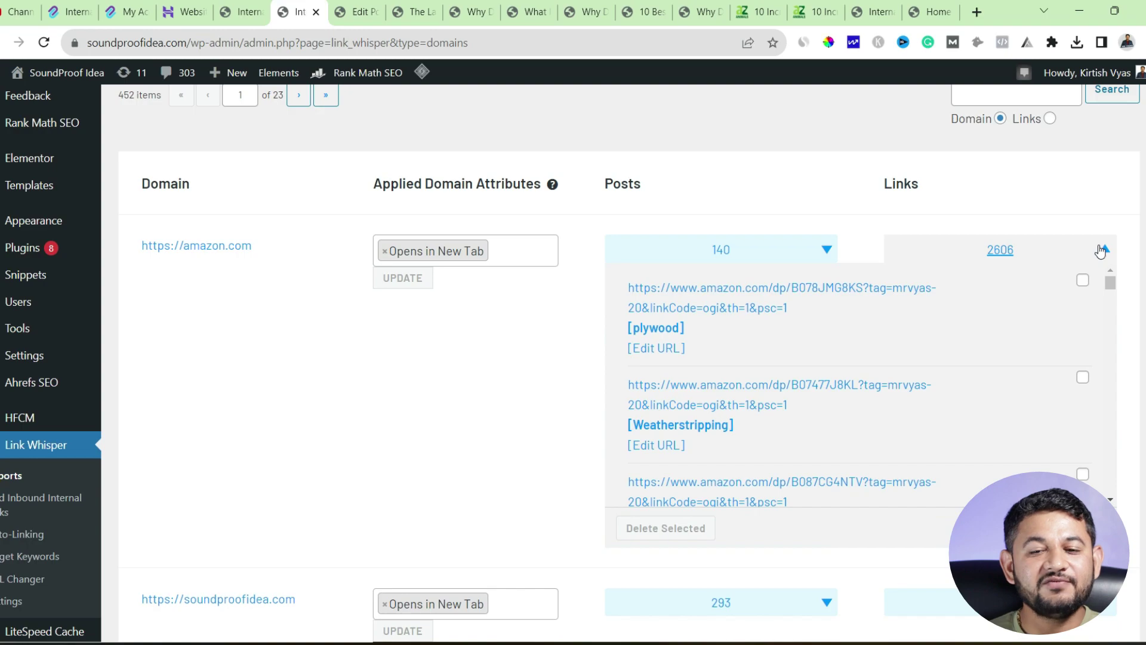
left_click(662, 350)
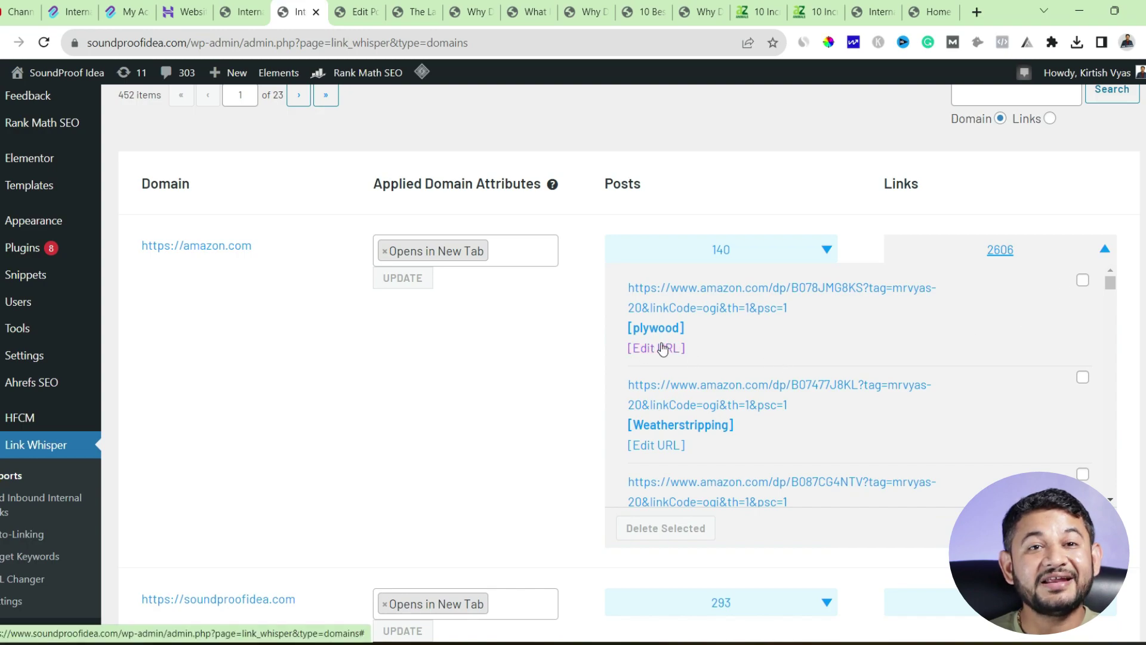
Expand the link clicks of the "9 Easy Steps to Soundproof a Door" post in the Clicks Report and open the Error Report.
scroll(306, 384, "up", 4)
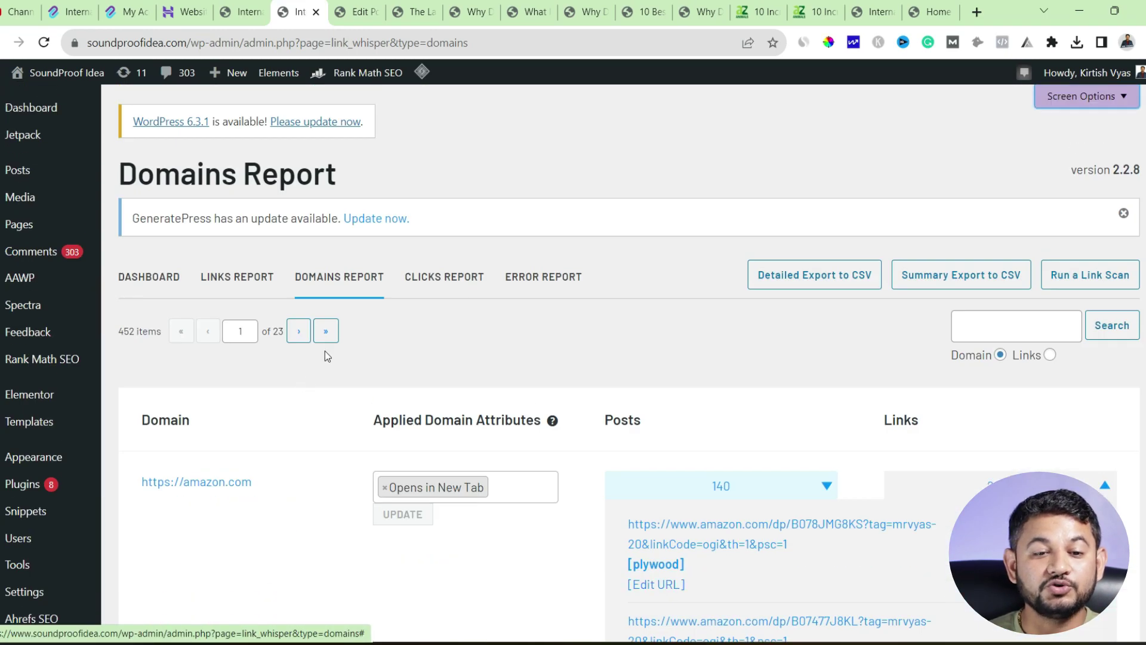
left_click(451, 278)
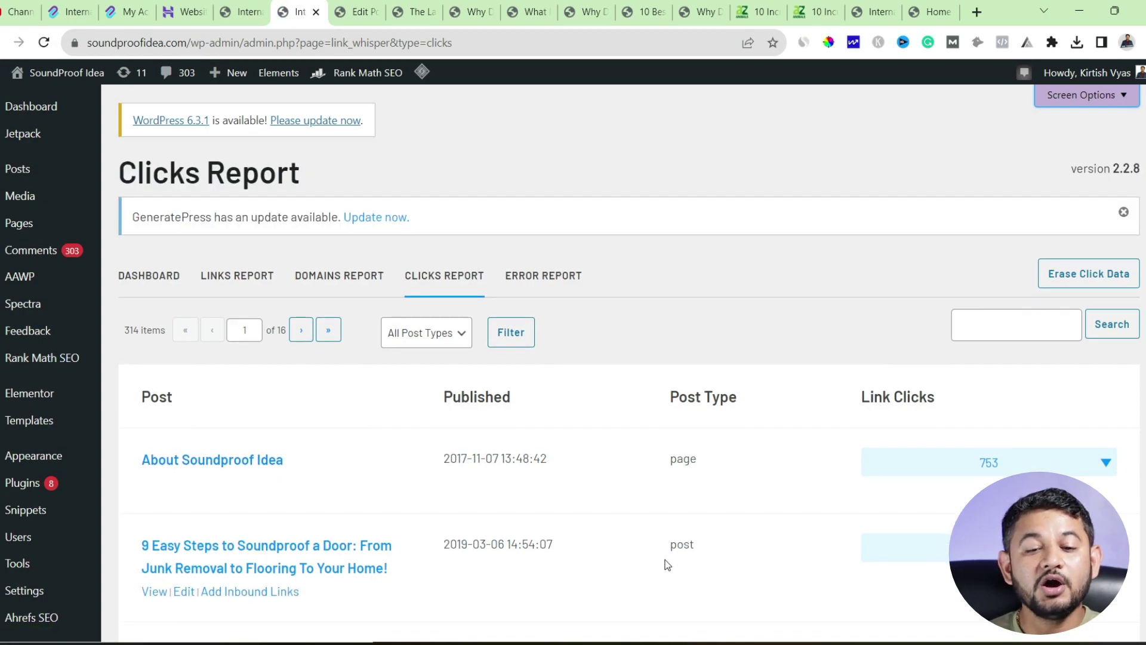
scroll(667, 564, "down", 3)
left_click(1107, 400)
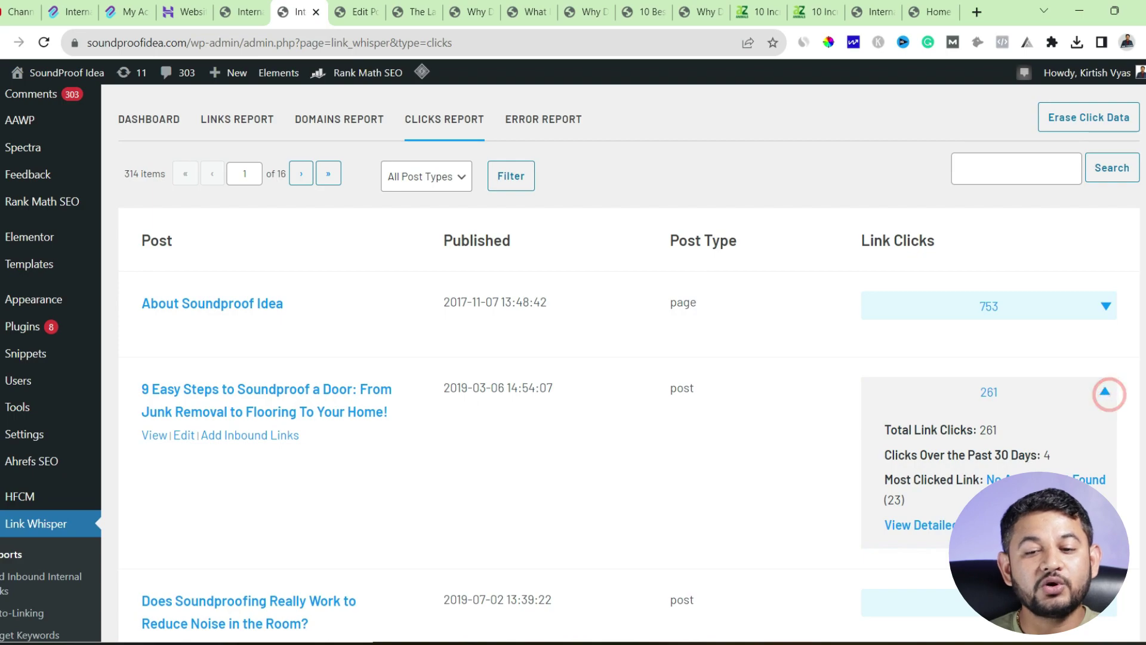
scroll(546, 511, "up", 3)
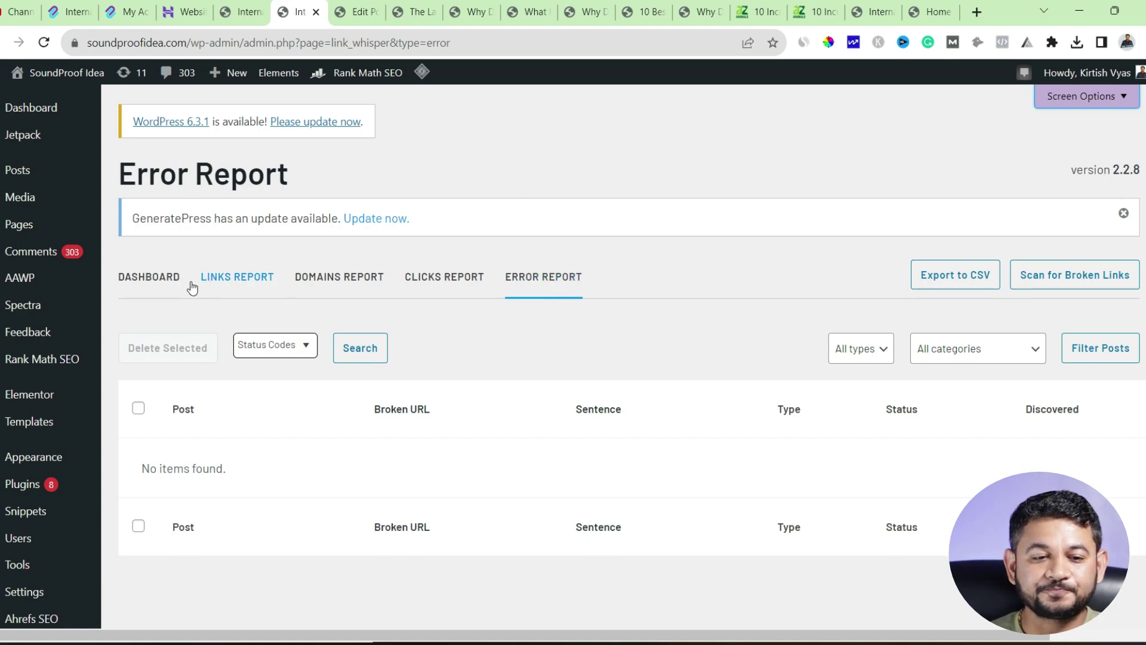
Open the orphaned posts from the Dashboard's link stats and open the inbound link suggestions for the 8-Step tenancy agreement post in a new tab.
left_click(146, 285)
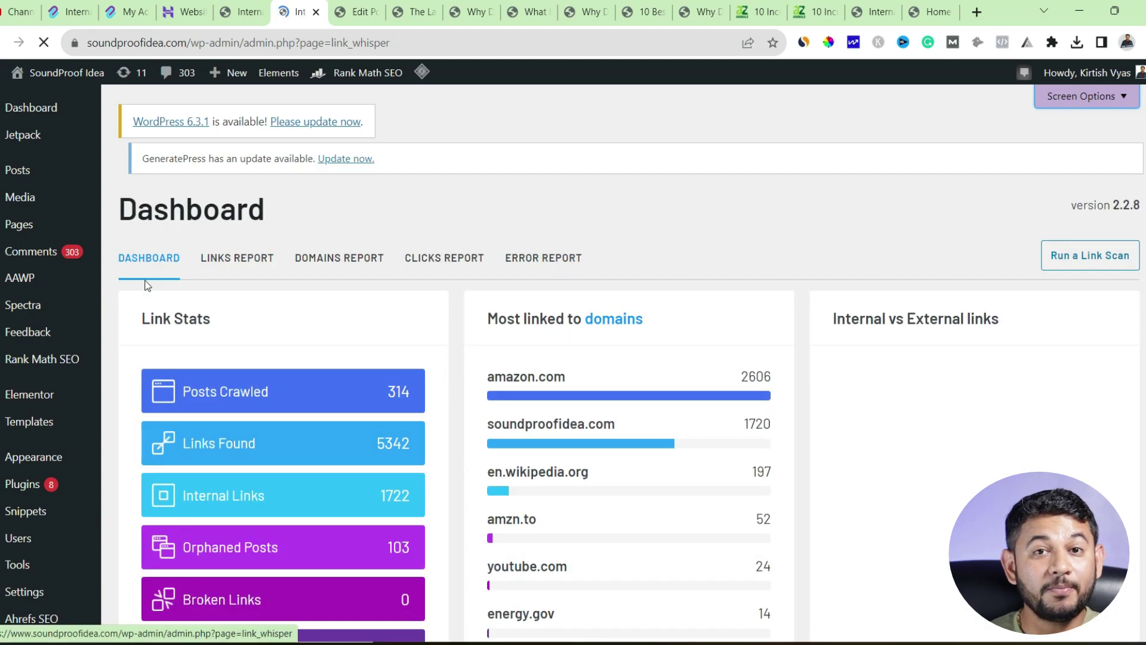
scroll(173, 388, "down", 2)
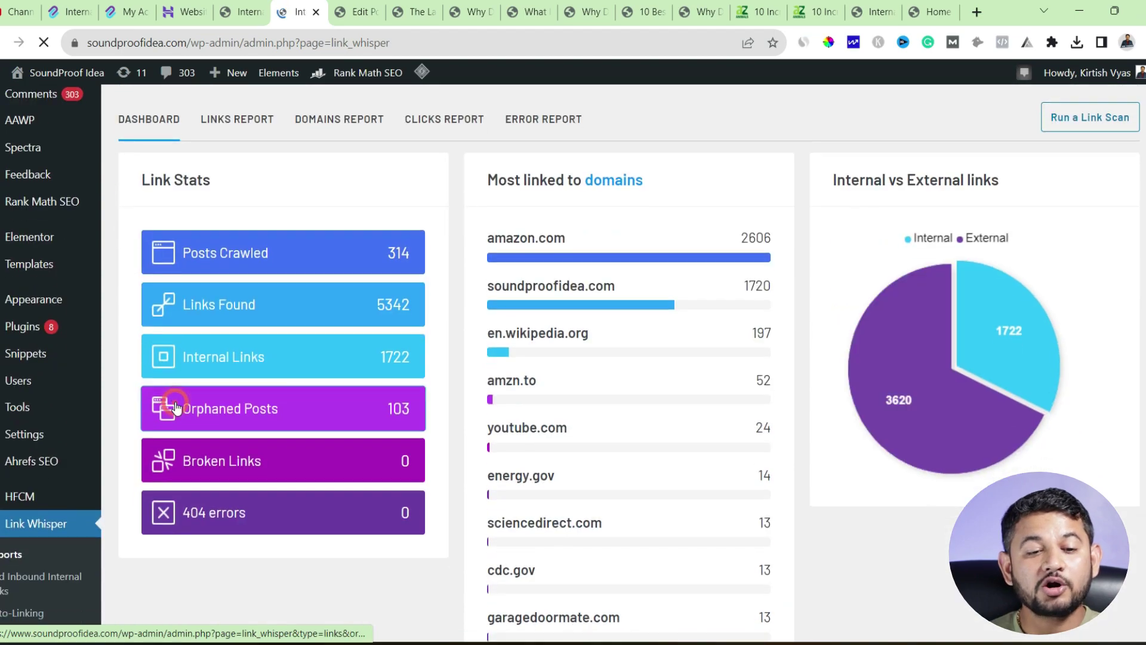
left_click(177, 408)
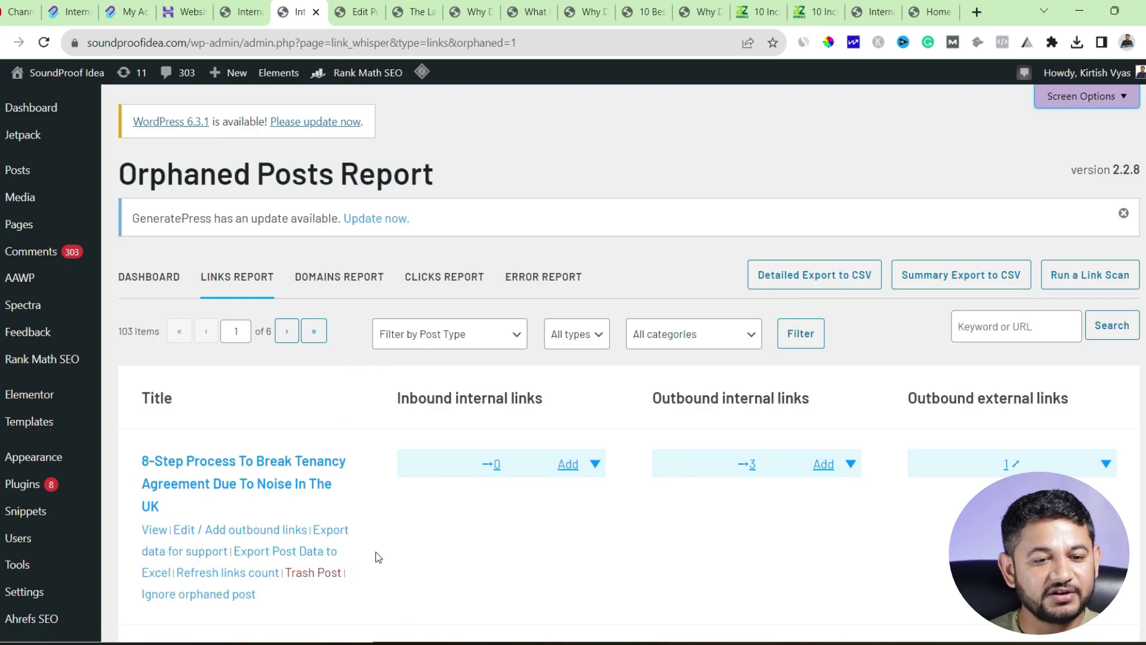
left_click(573, 465)
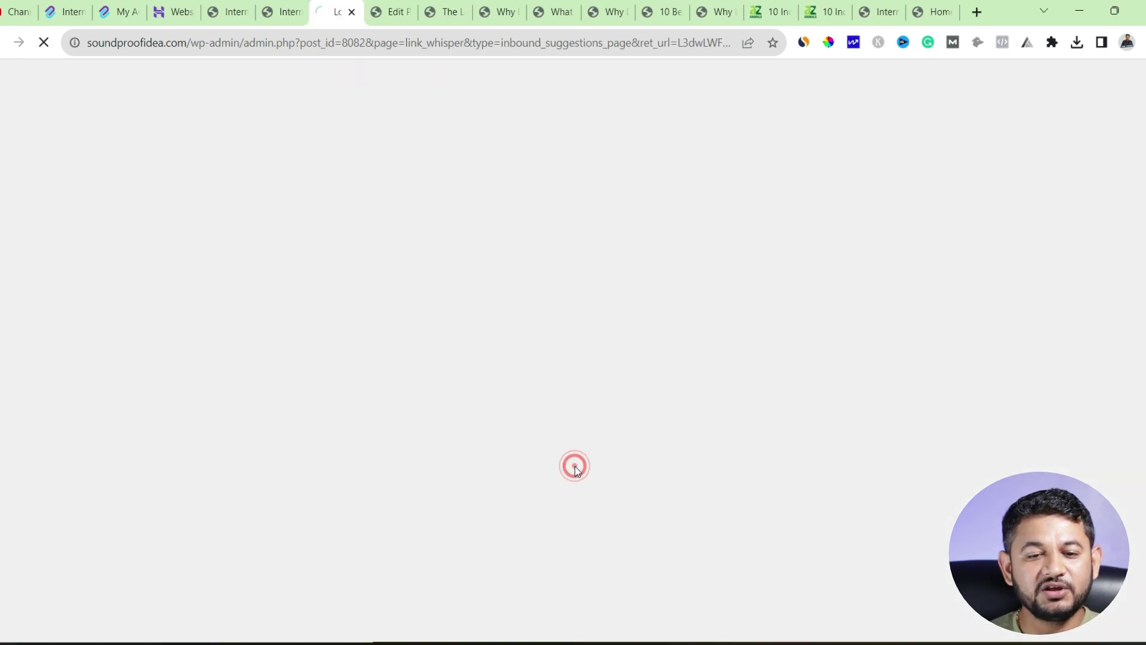